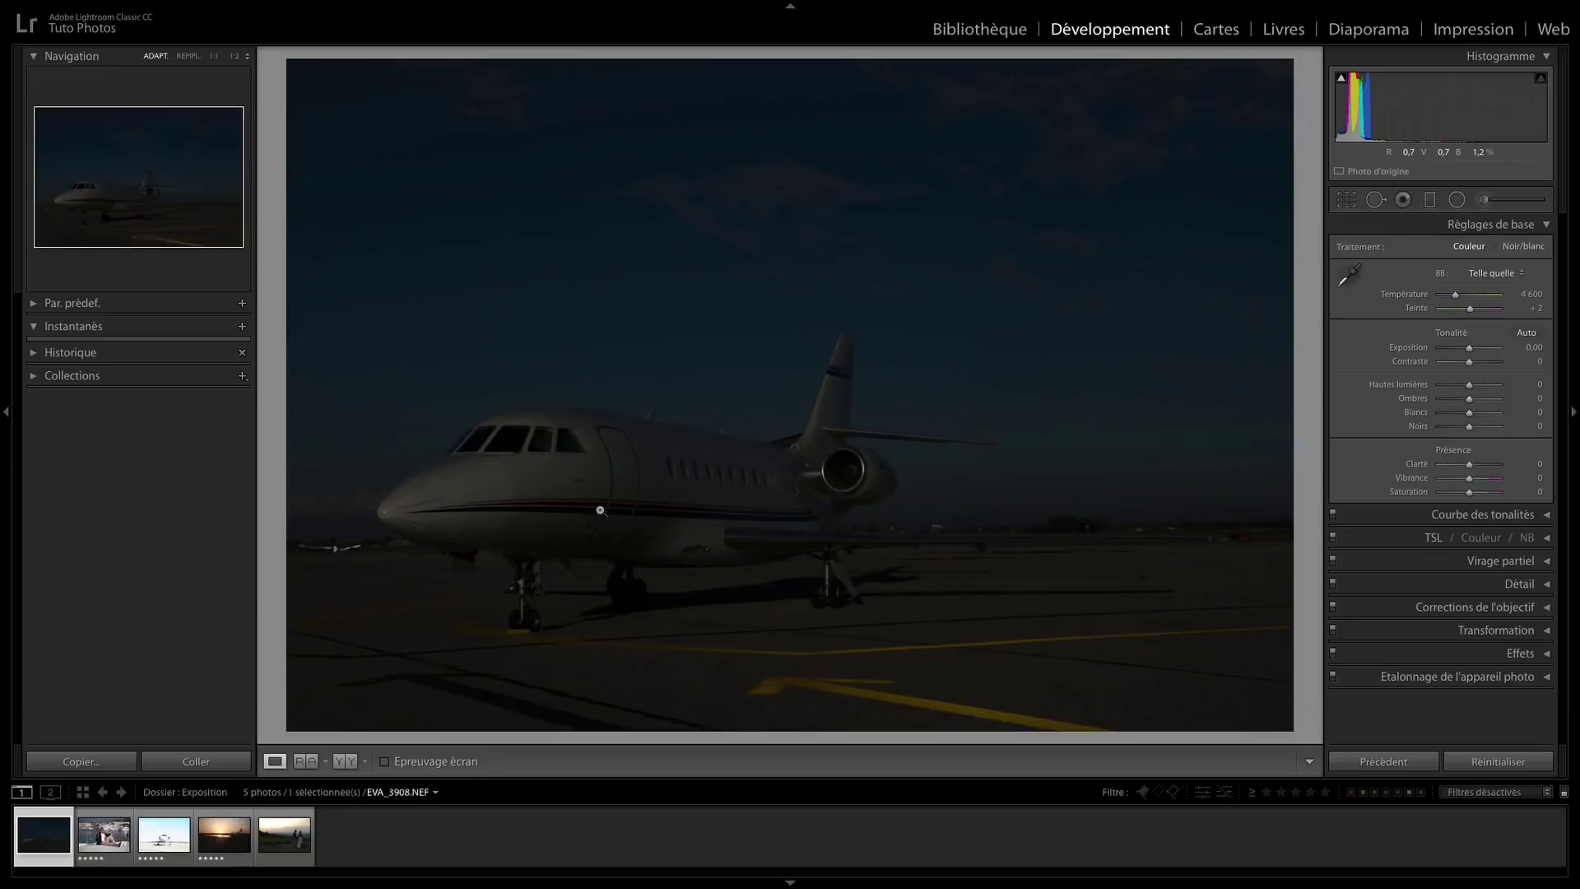
# Step: Inspect the dark jet photo around the engine, and raise its exposure to +3.80
pyautogui.click(854, 470)
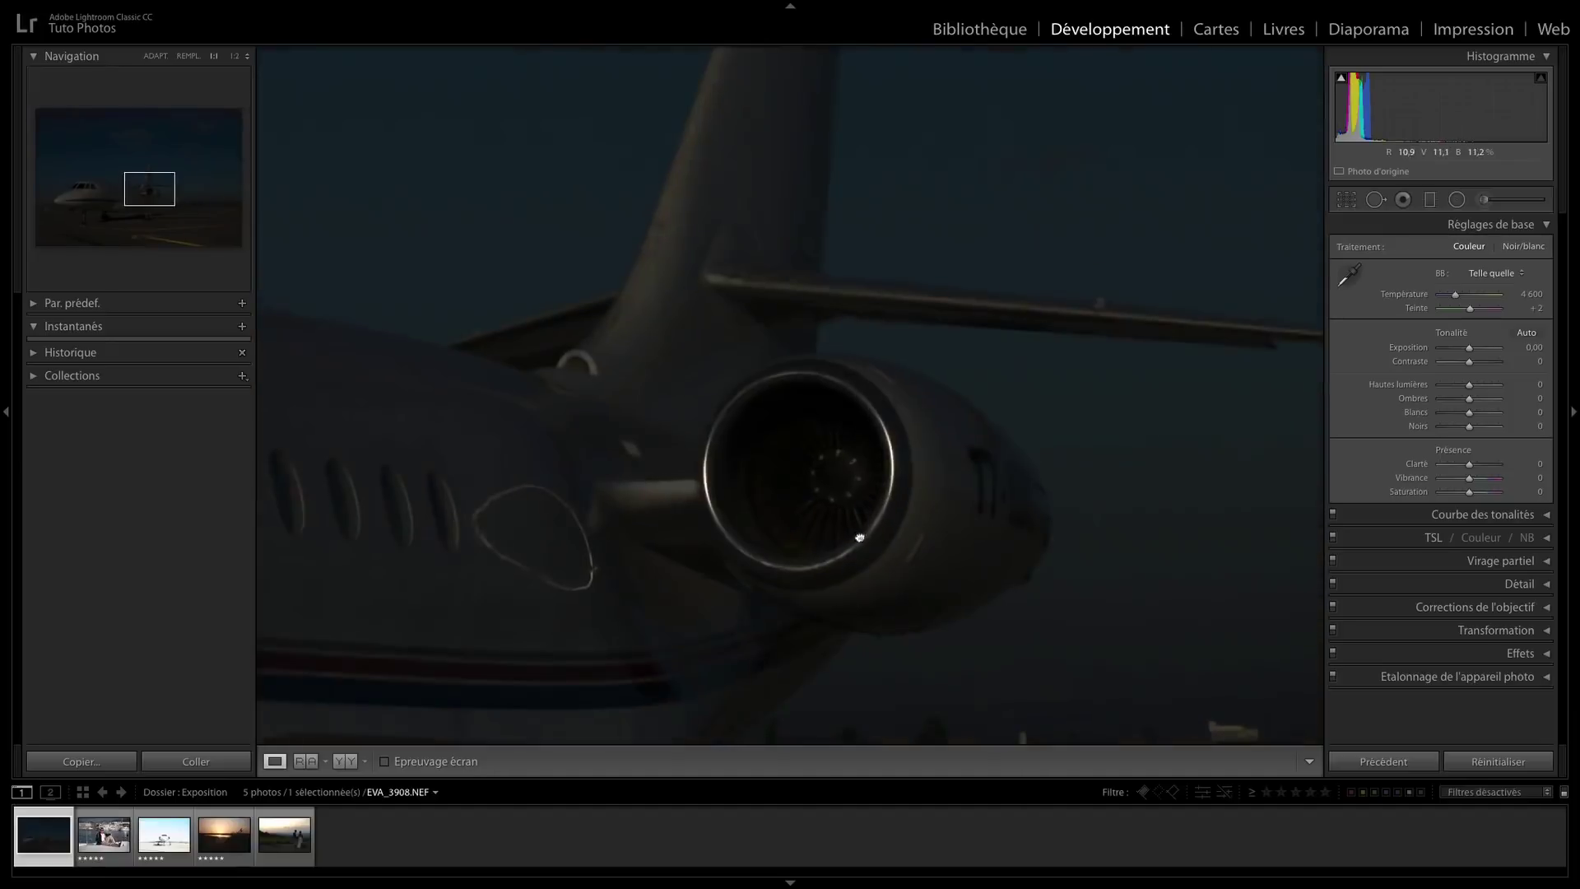
pyautogui.moveTo(859, 538); pyautogui.dragTo(957, 481)
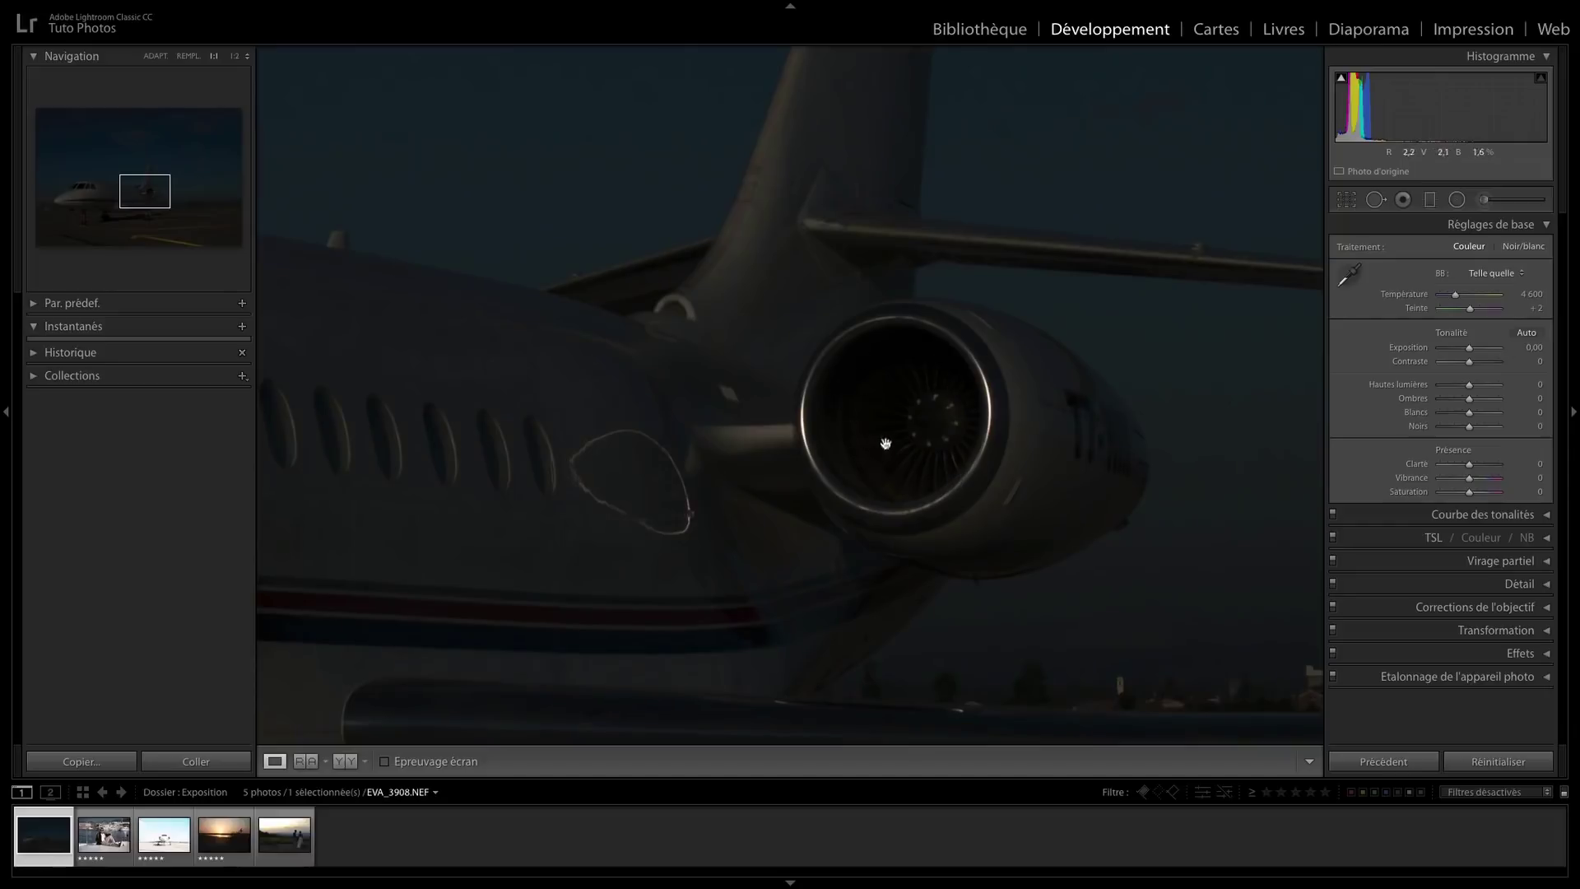
pyautogui.click(1034, 414)
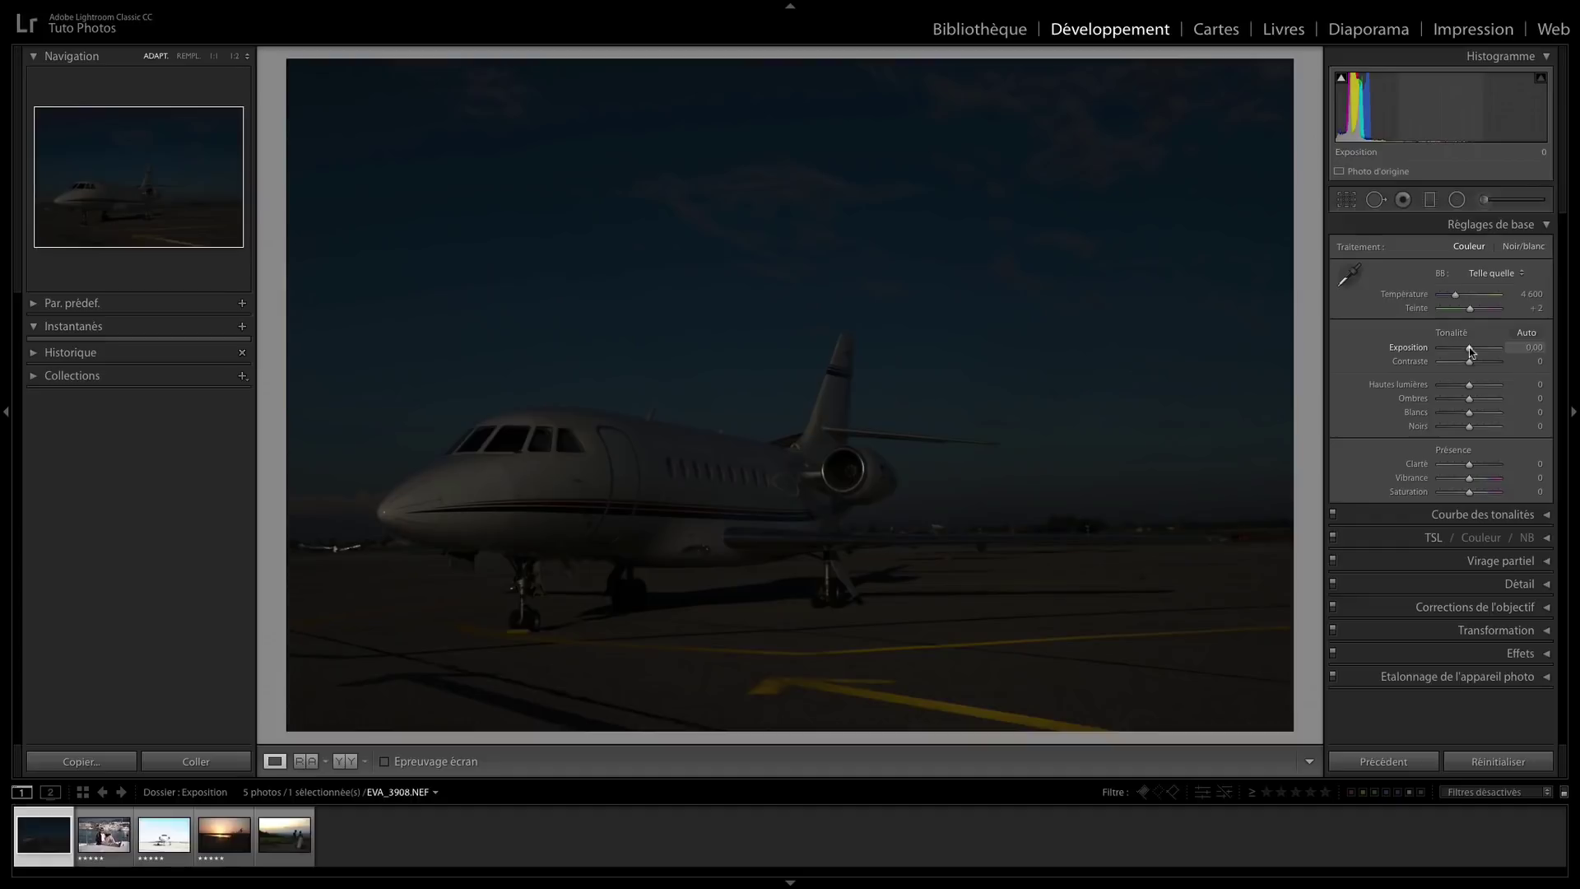
pyautogui.moveTo(1469, 352)
pyautogui.mouseDown()
pyautogui.moveTo(1446, 353)
pyautogui.moveTo(1491, 353)
pyautogui.mouseUp()
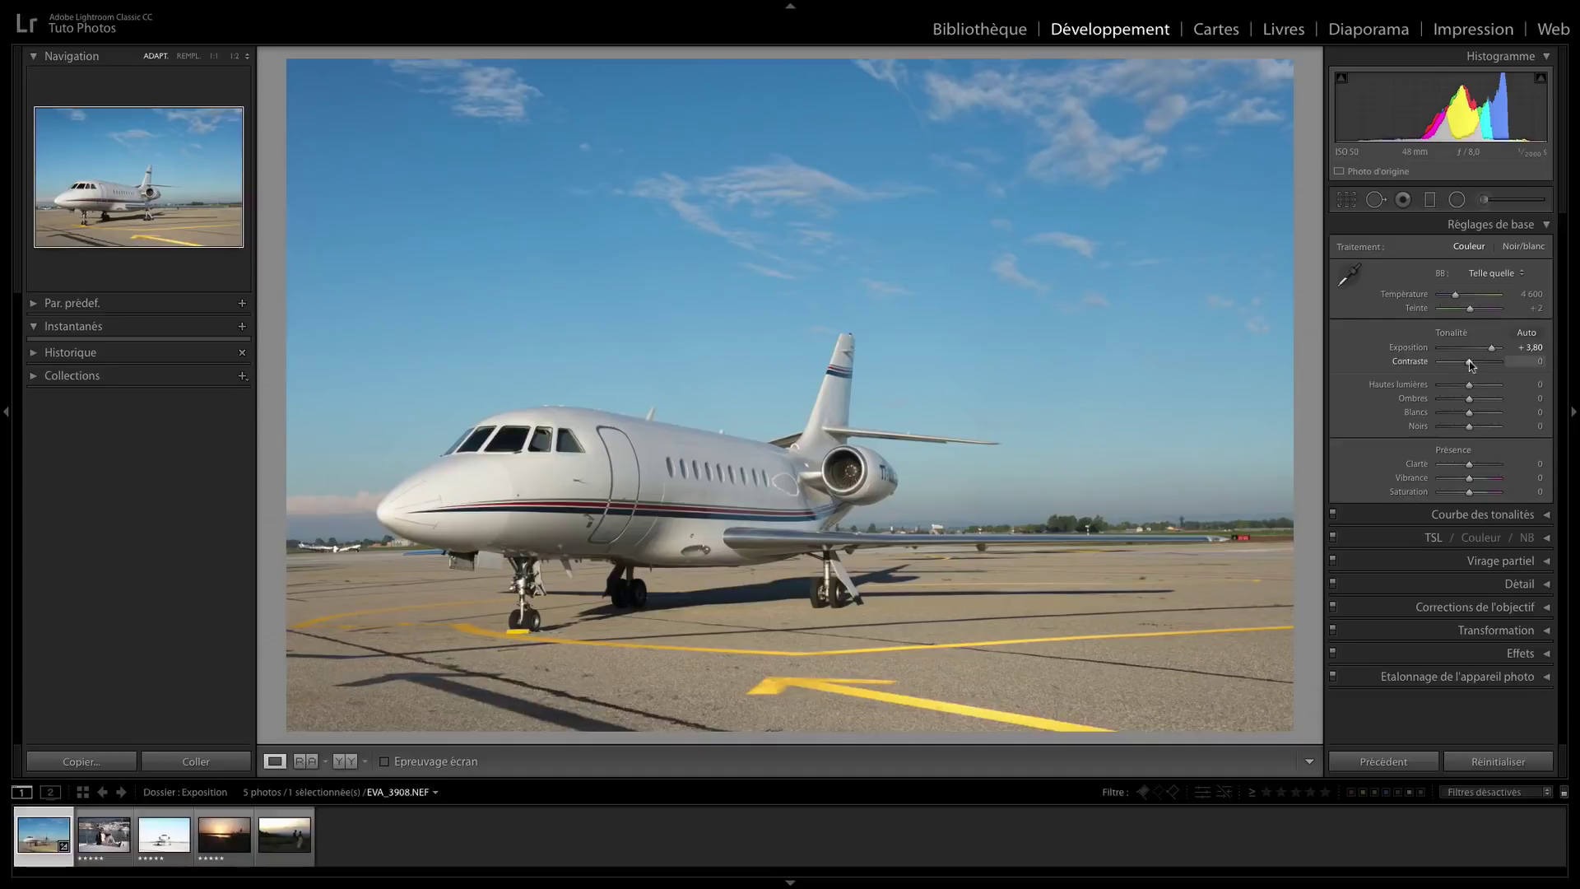
# Step: Set the jet photo's contrast to +46, highlights to −25, shadows to +84, whites to +12 and blacks to −7
pyautogui.moveTo(1470, 366)
pyautogui.mouseDown()
pyautogui.moveTo(1427, 369)
pyautogui.moveTo(1503, 362)
pyautogui.moveTo(1470, 364)
pyautogui.mouseUp()
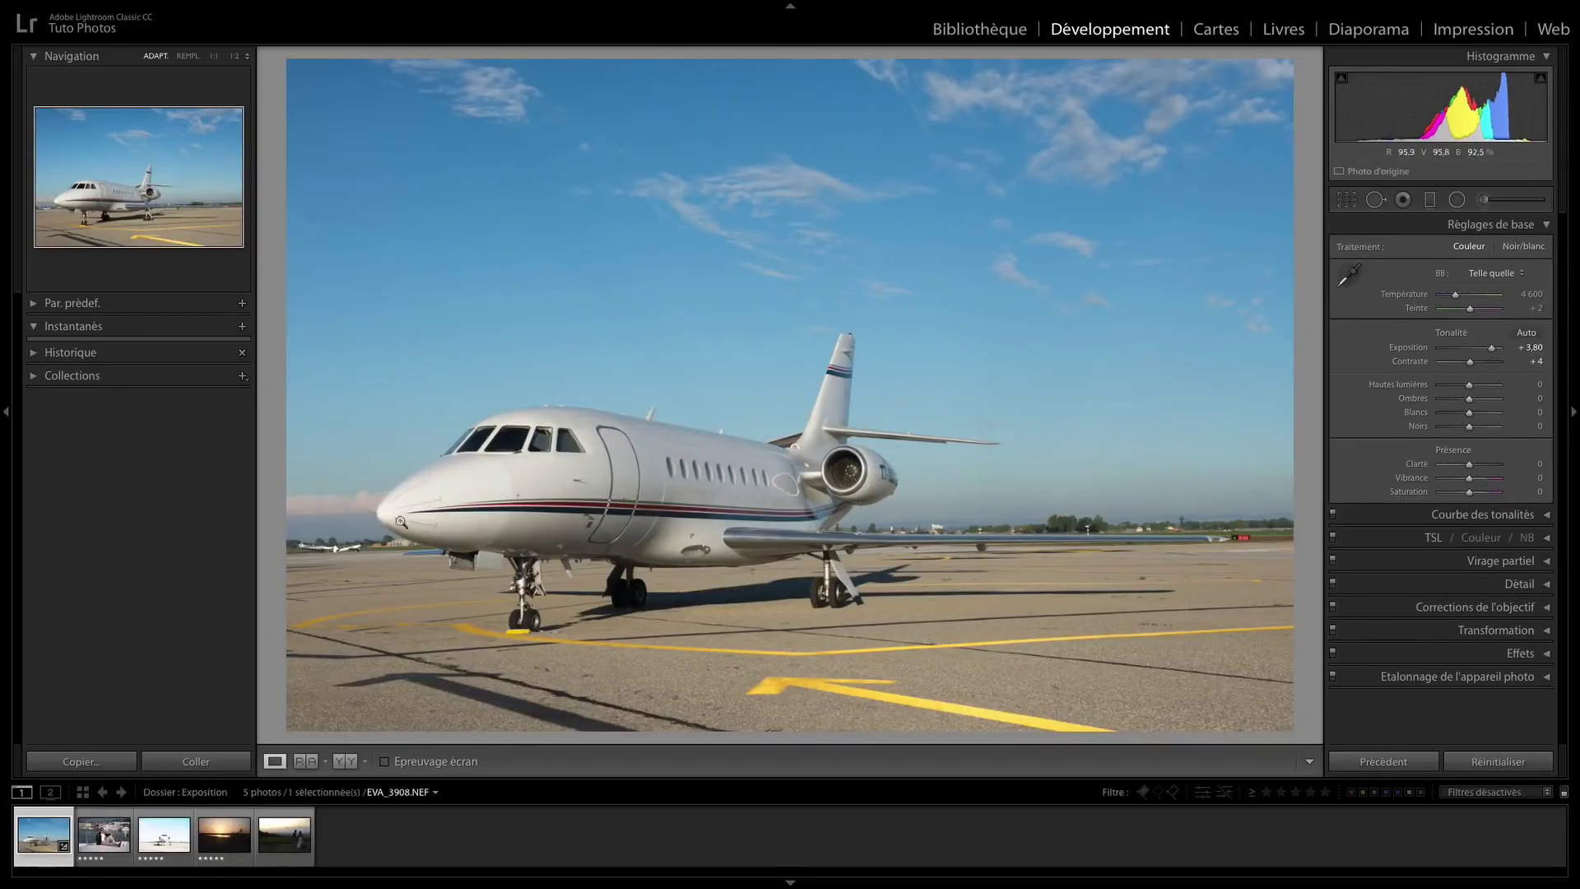
pyautogui.moveTo(1468, 385); pyautogui.dragTo(1463, 386)
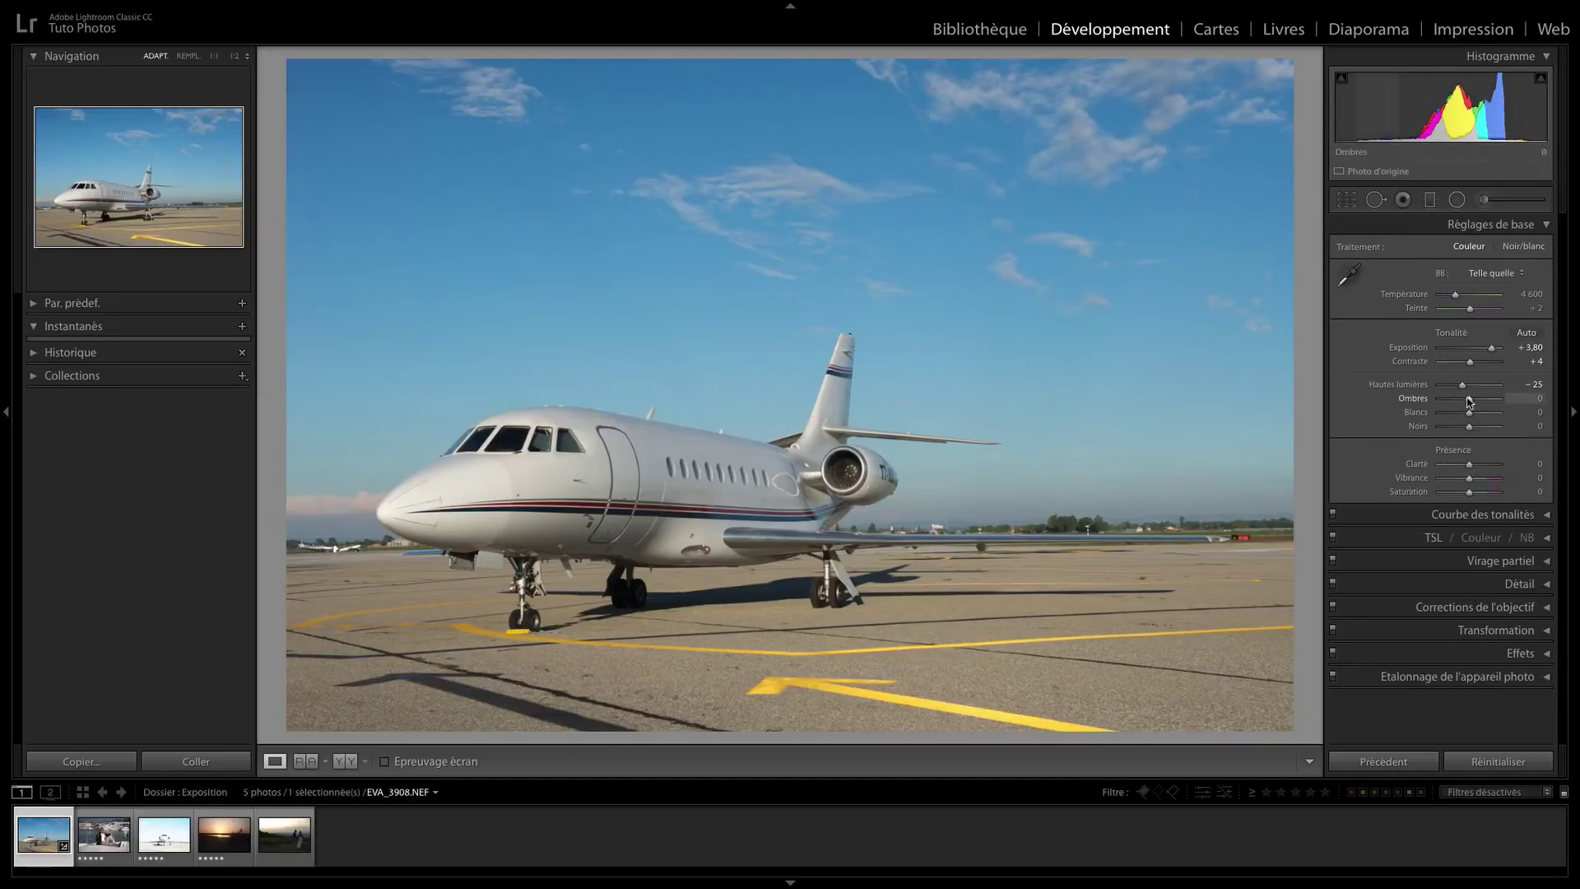
pyautogui.moveTo(1470, 399); pyautogui.dragTo(1484, 365)
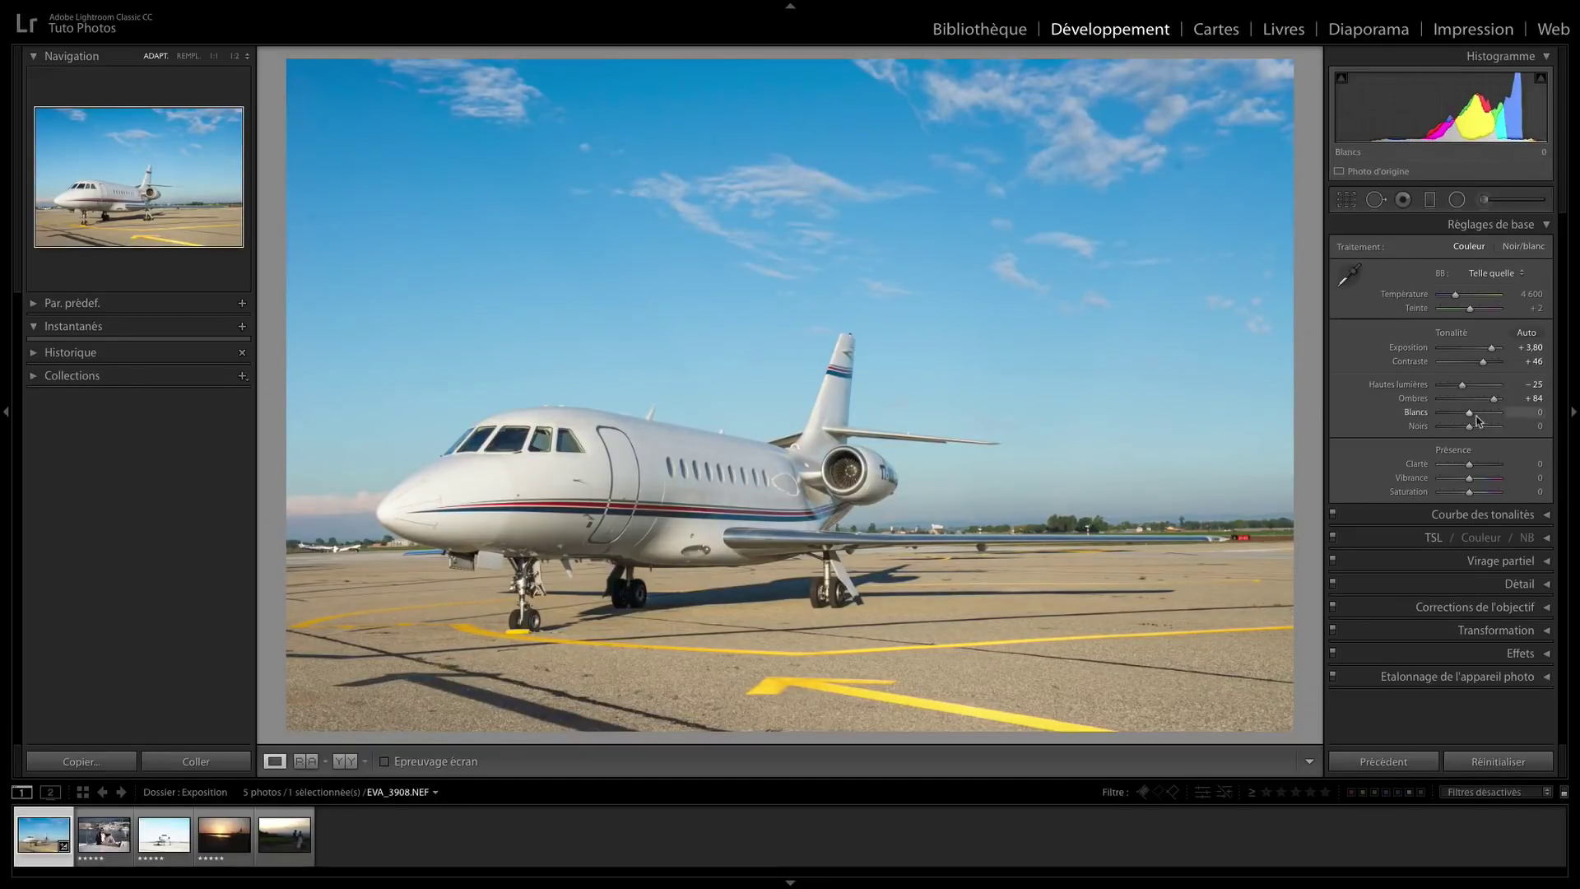
pyautogui.moveTo(1471, 416)
pyautogui.mouseDown()
pyautogui.moveTo(1434, 411)
pyautogui.moveTo(1486, 413)
pyautogui.moveTo(1470, 428)
pyautogui.mouseUp()
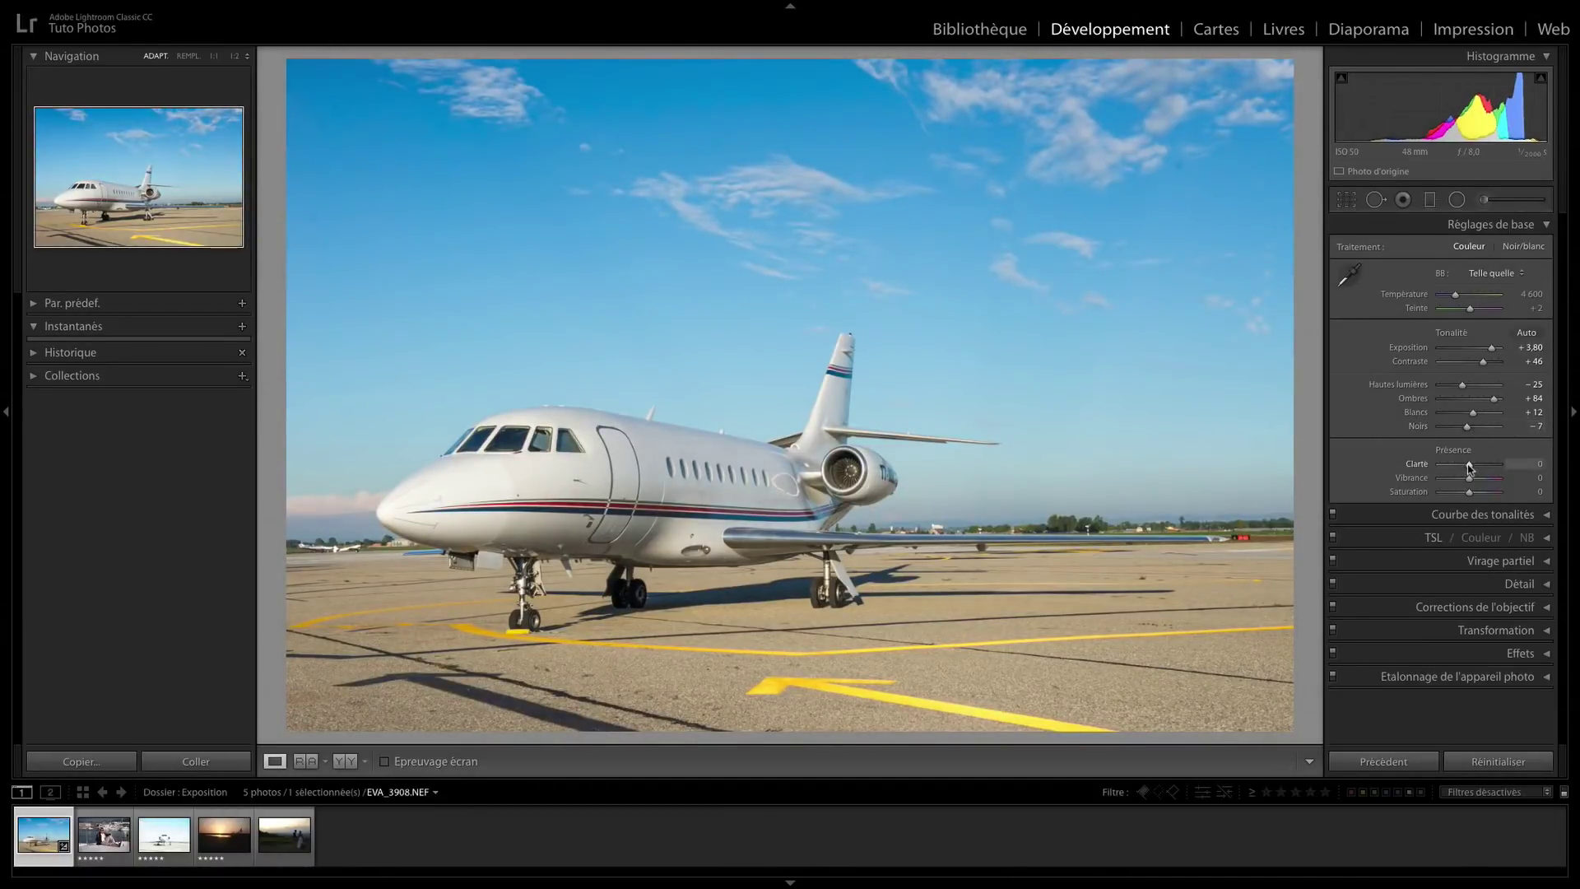
# Step: Set the jet photo's clarity to +7, vibrance to +16 and saturation to +2
pyautogui.moveTo(1470, 468)
pyautogui.mouseDown()
pyautogui.moveTo(1426, 468)
pyautogui.moveTo(1505, 467)
pyautogui.moveTo(1474, 470)
pyautogui.mouseUp()
pyautogui.moveTo(1471, 480)
pyautogui.mouseDown()
pyautogui.moveTo(1508, 482)
pyautogui.moveTo(1433, 483)
pyautogui.moveTo(1476, 482)
pyautogui.mouseUp()
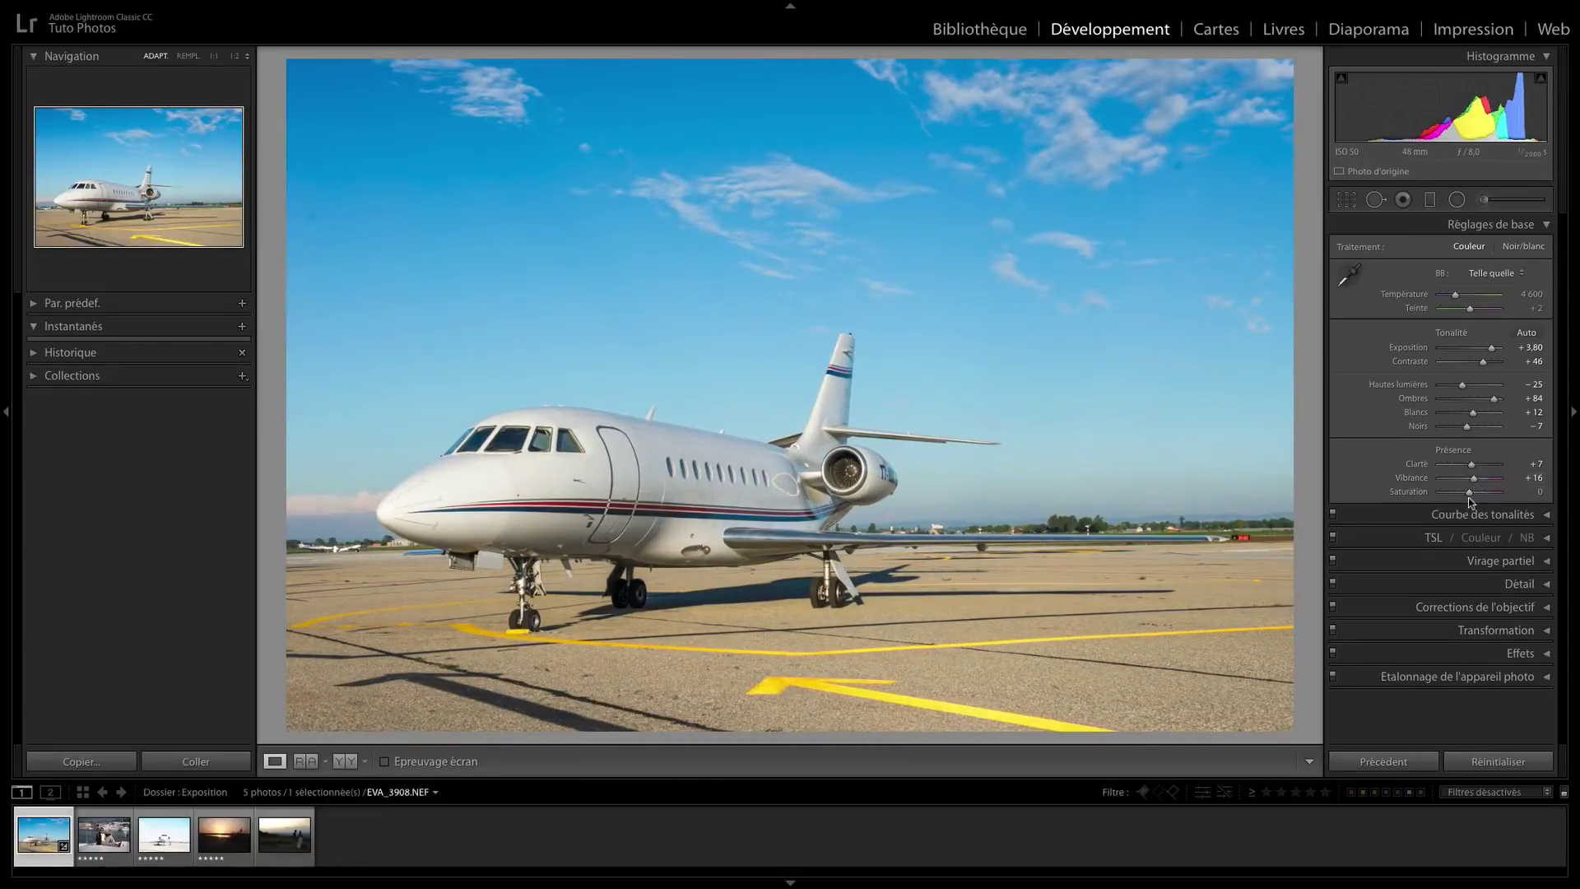
pyautogui.moveTo(1470, 493)
pyautogui.mouseDown()
pyautogui.moveTo(1454, 496)
pyautogui.moveTo(1470, 497)
pyautogui.mouseUp()
# Step: Compare the brightened jet photo with its original version, and return to the edited view
pyautogui.hotkey('shift', 's')
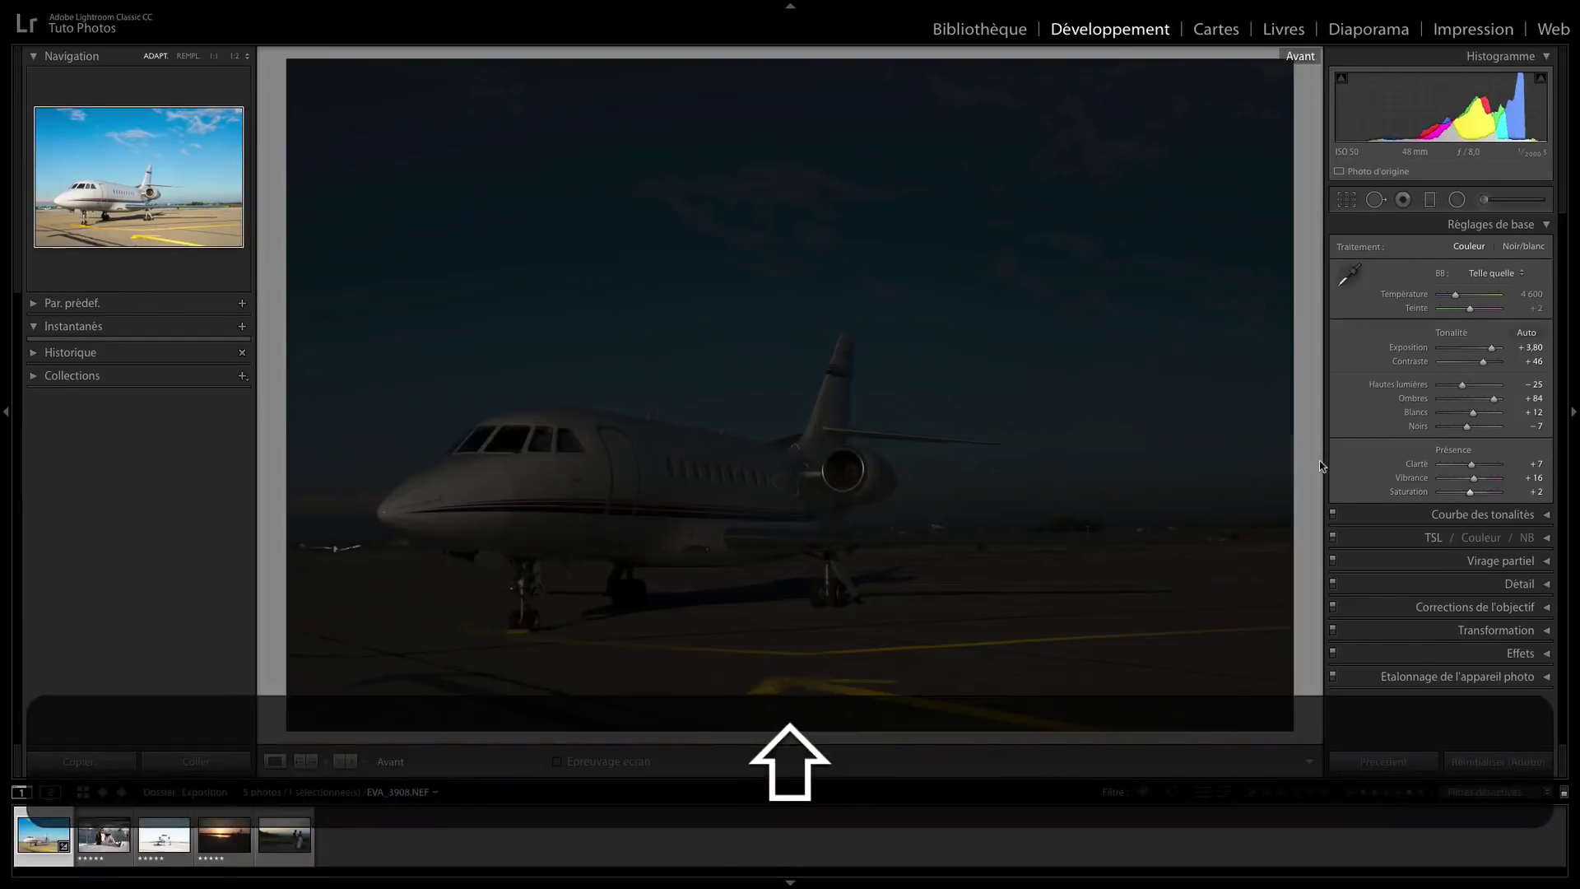
pyautogui.hotkey('shift', 's')
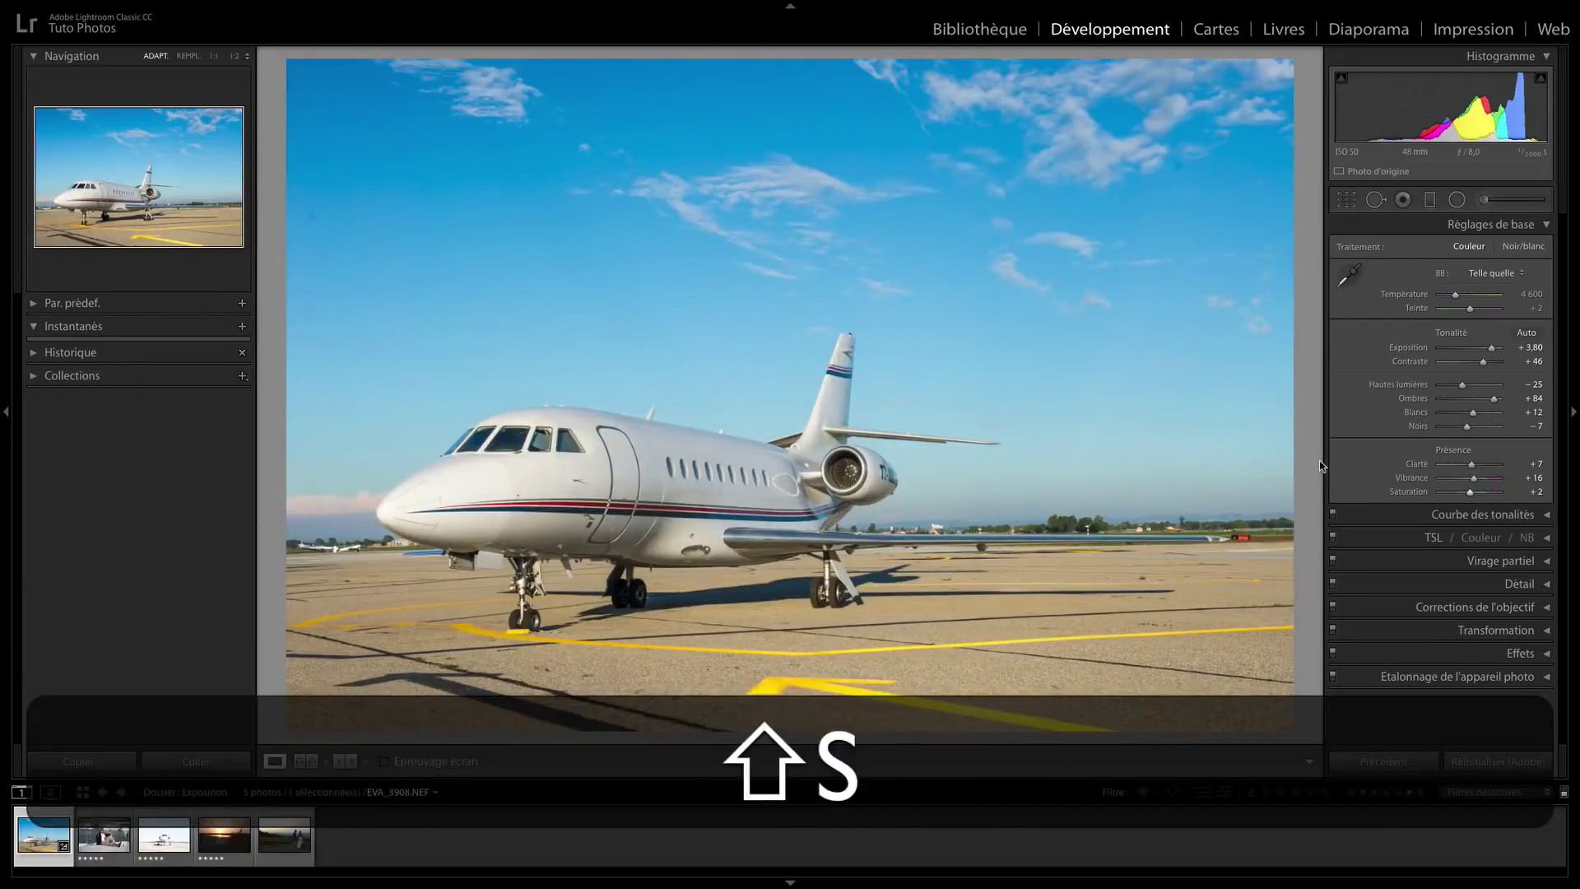
pyautogui.hotkey('shift', 's')
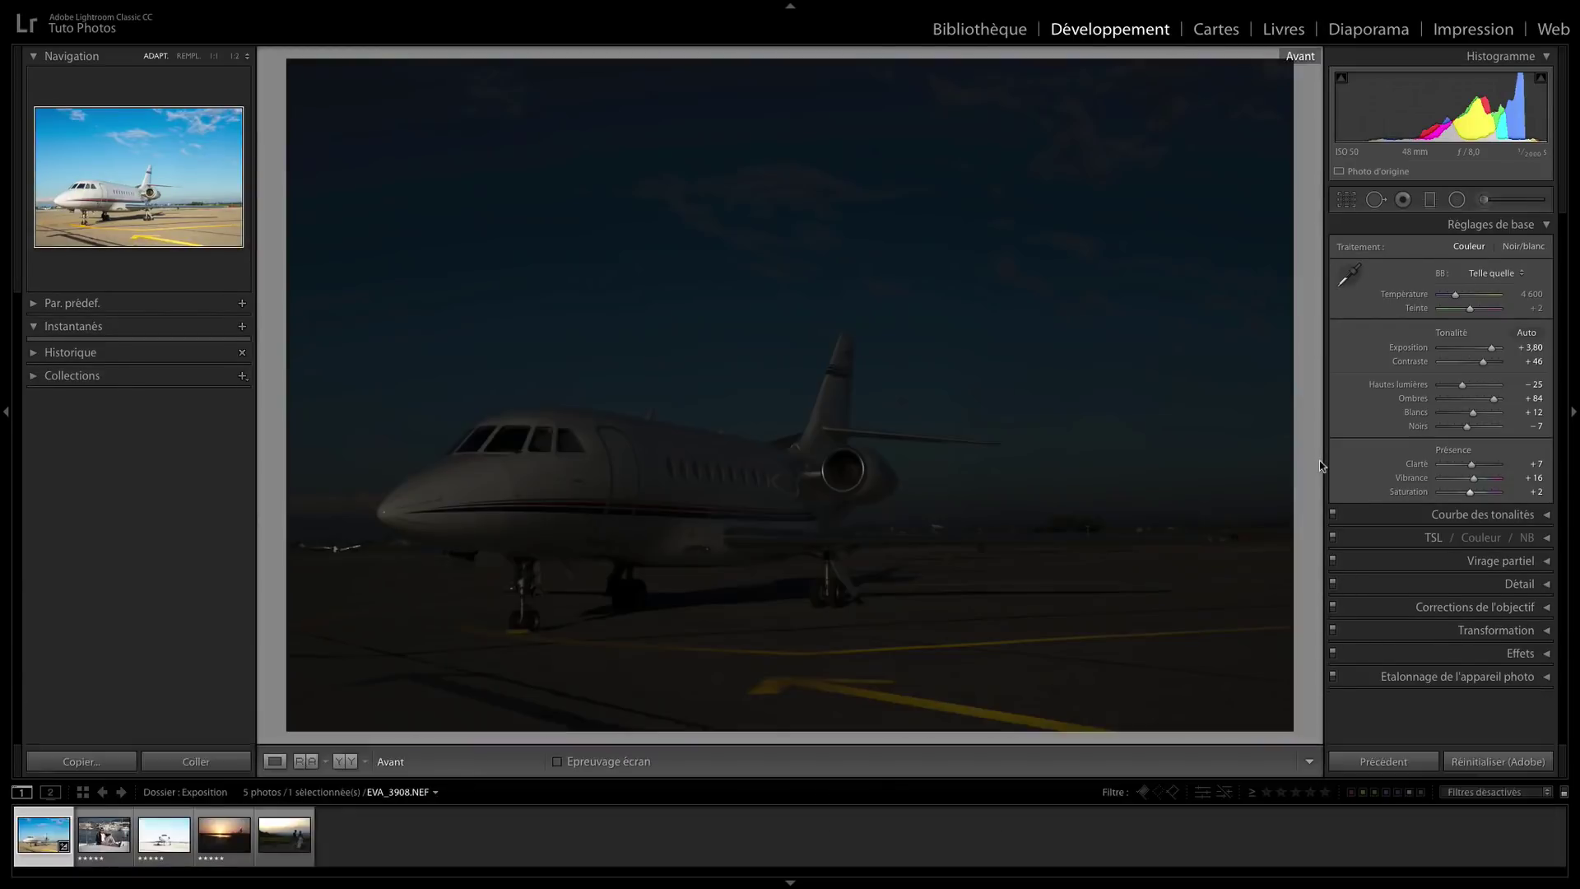
pyautogui.hotkey('shift', 's')
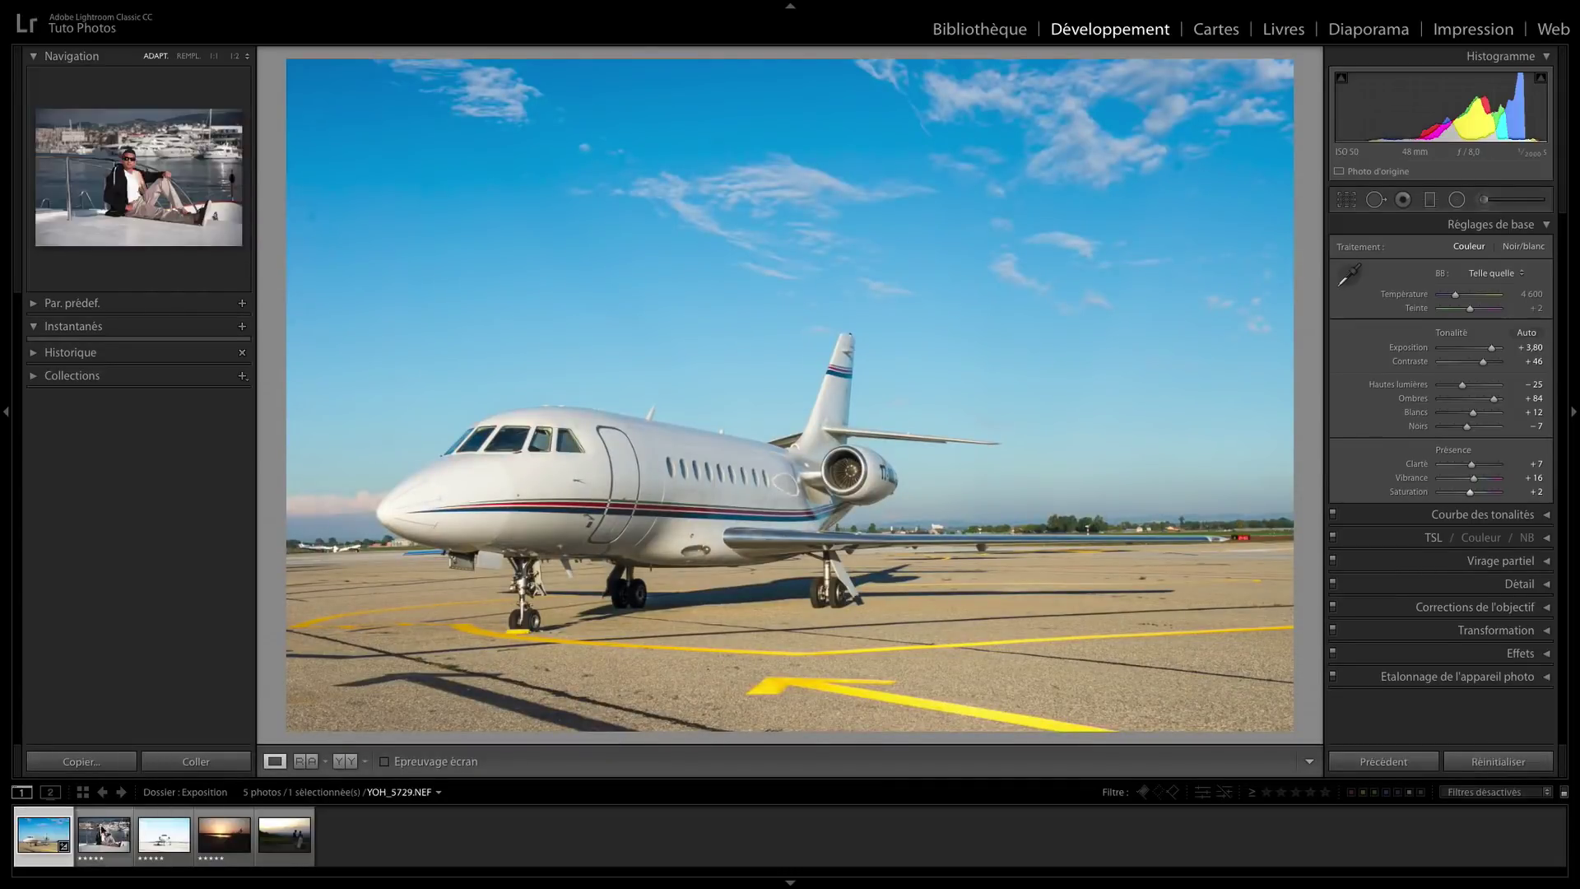
# Step: Set the yacht portrait's exposure to +0.55 and its highlights to −100, checking the white shirt up close
pyautogui.click(100, 834)
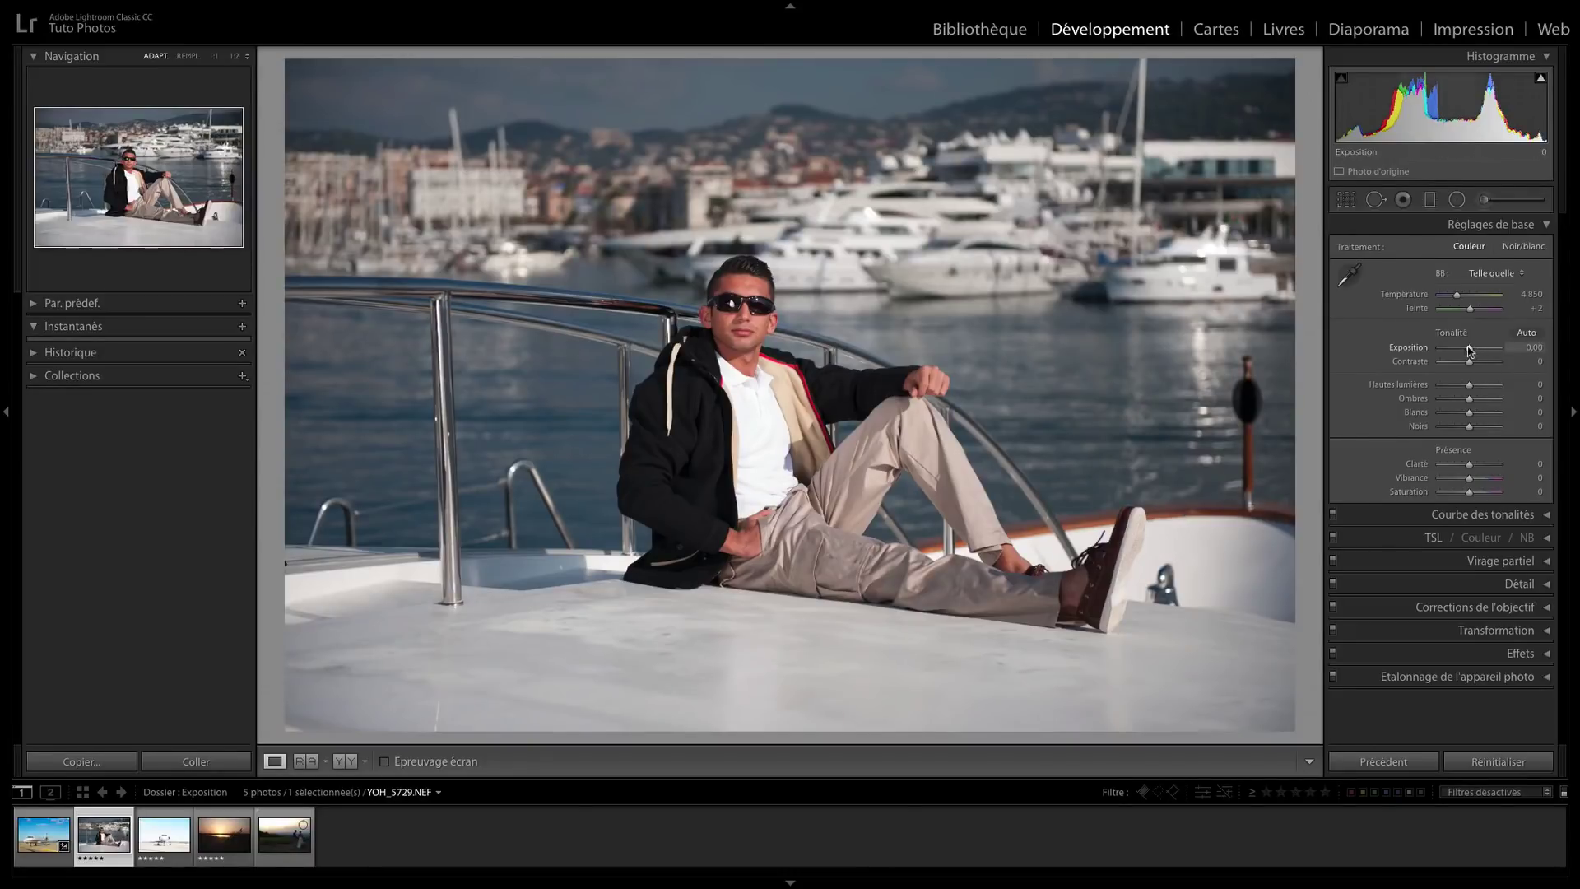
pyautogui.moveTo(1469, 350); pyautogui.dragTo(1473, 349)
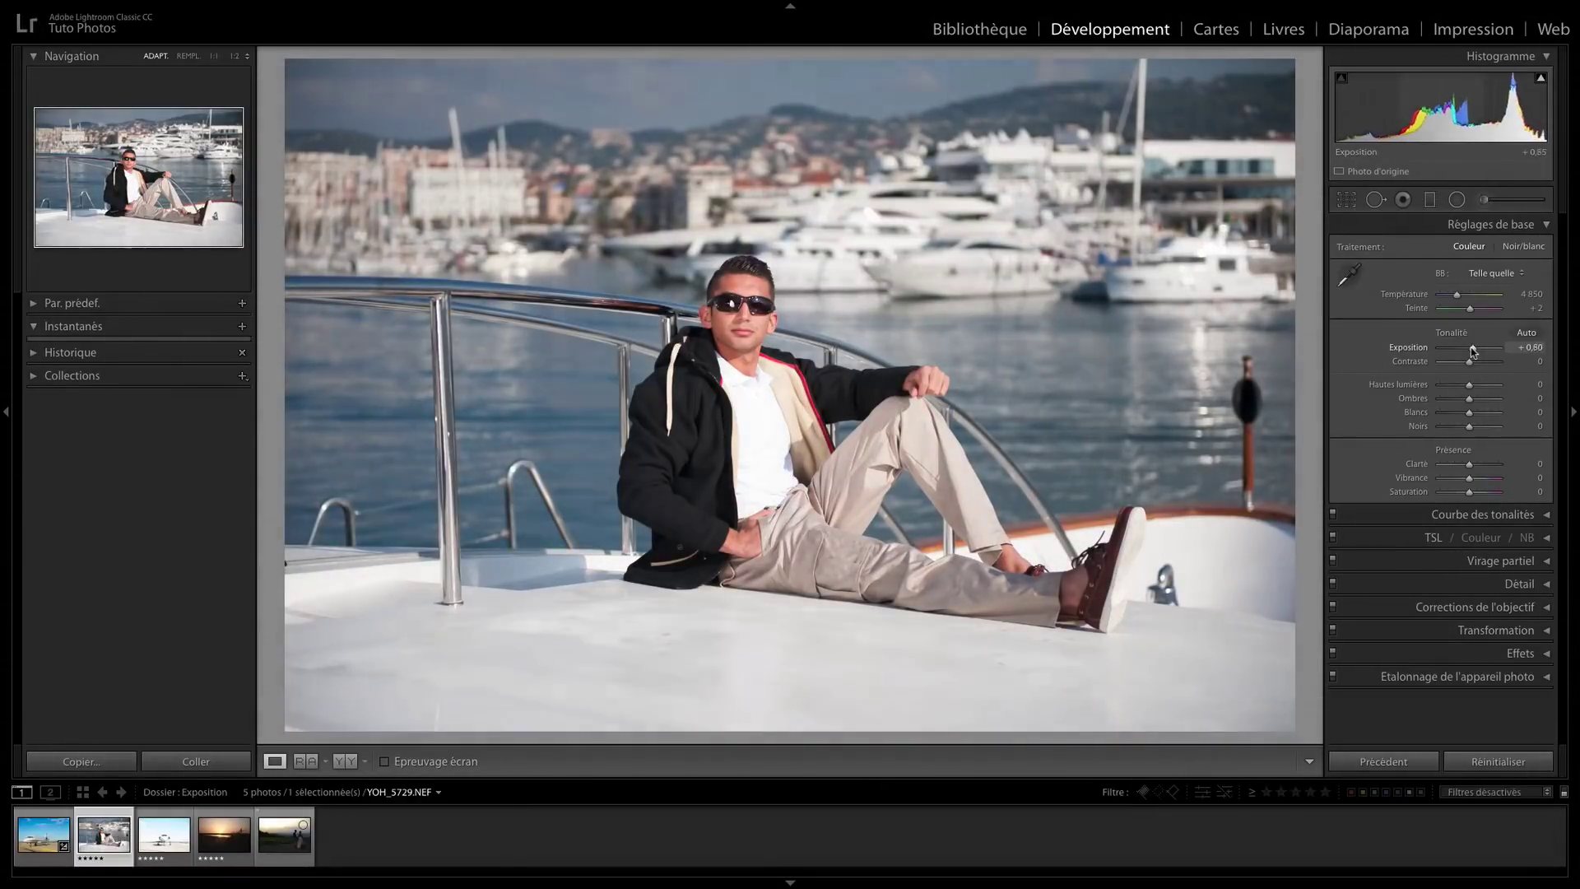
pyautogui.click(765, 432)
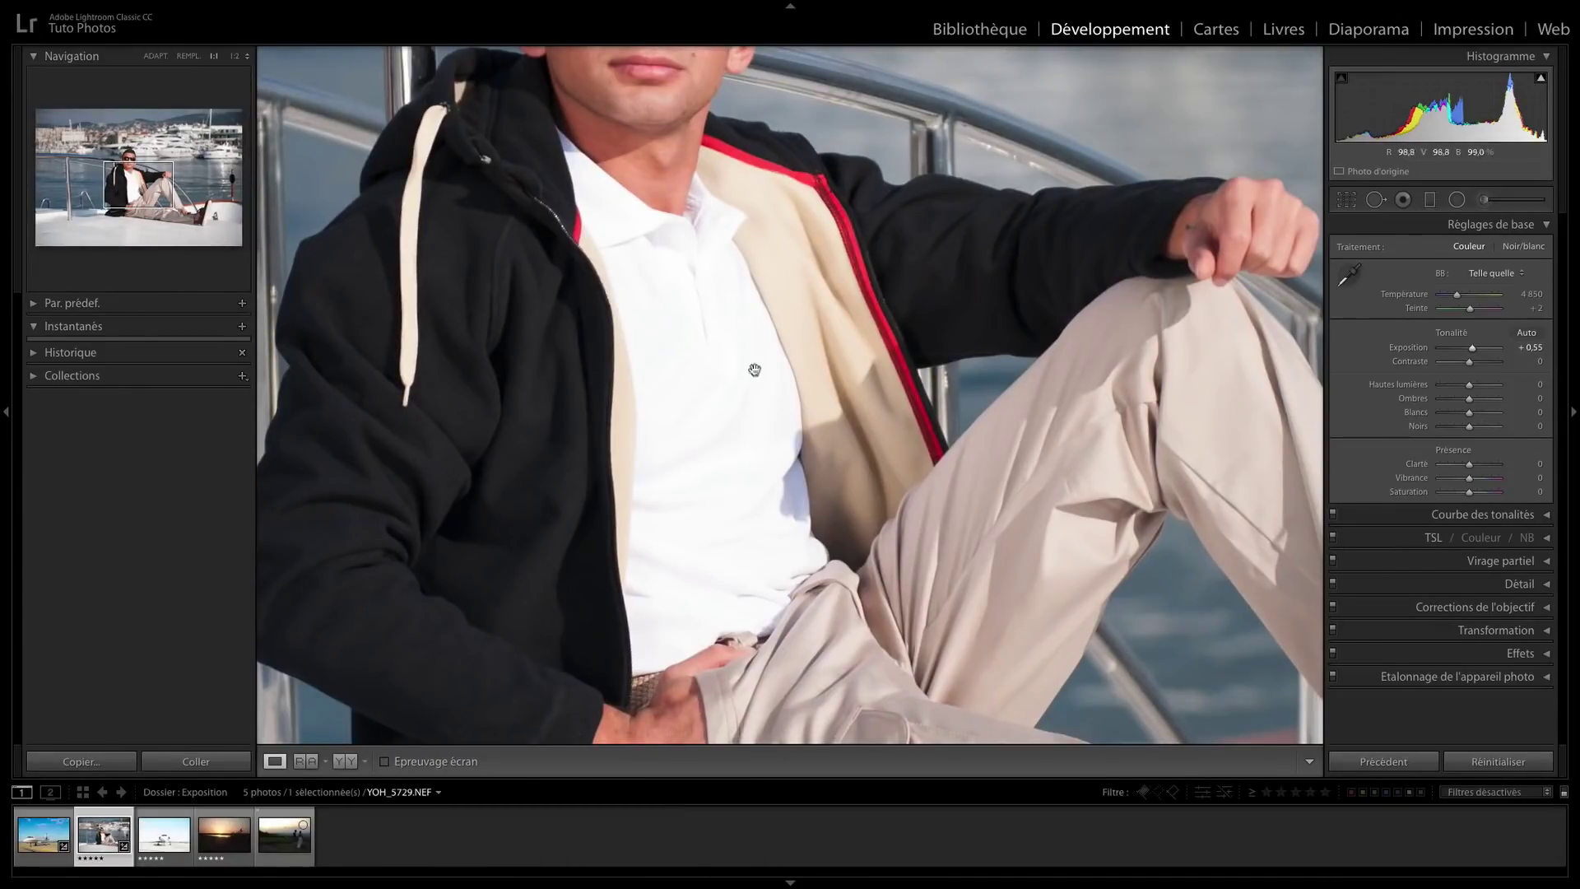
pyautogui.moveTo(727, 357); pyautogui.dragTo(714, 407)
pyautogui.moveTo(1469, 384); pyautogui.dragTo(1438, 385)
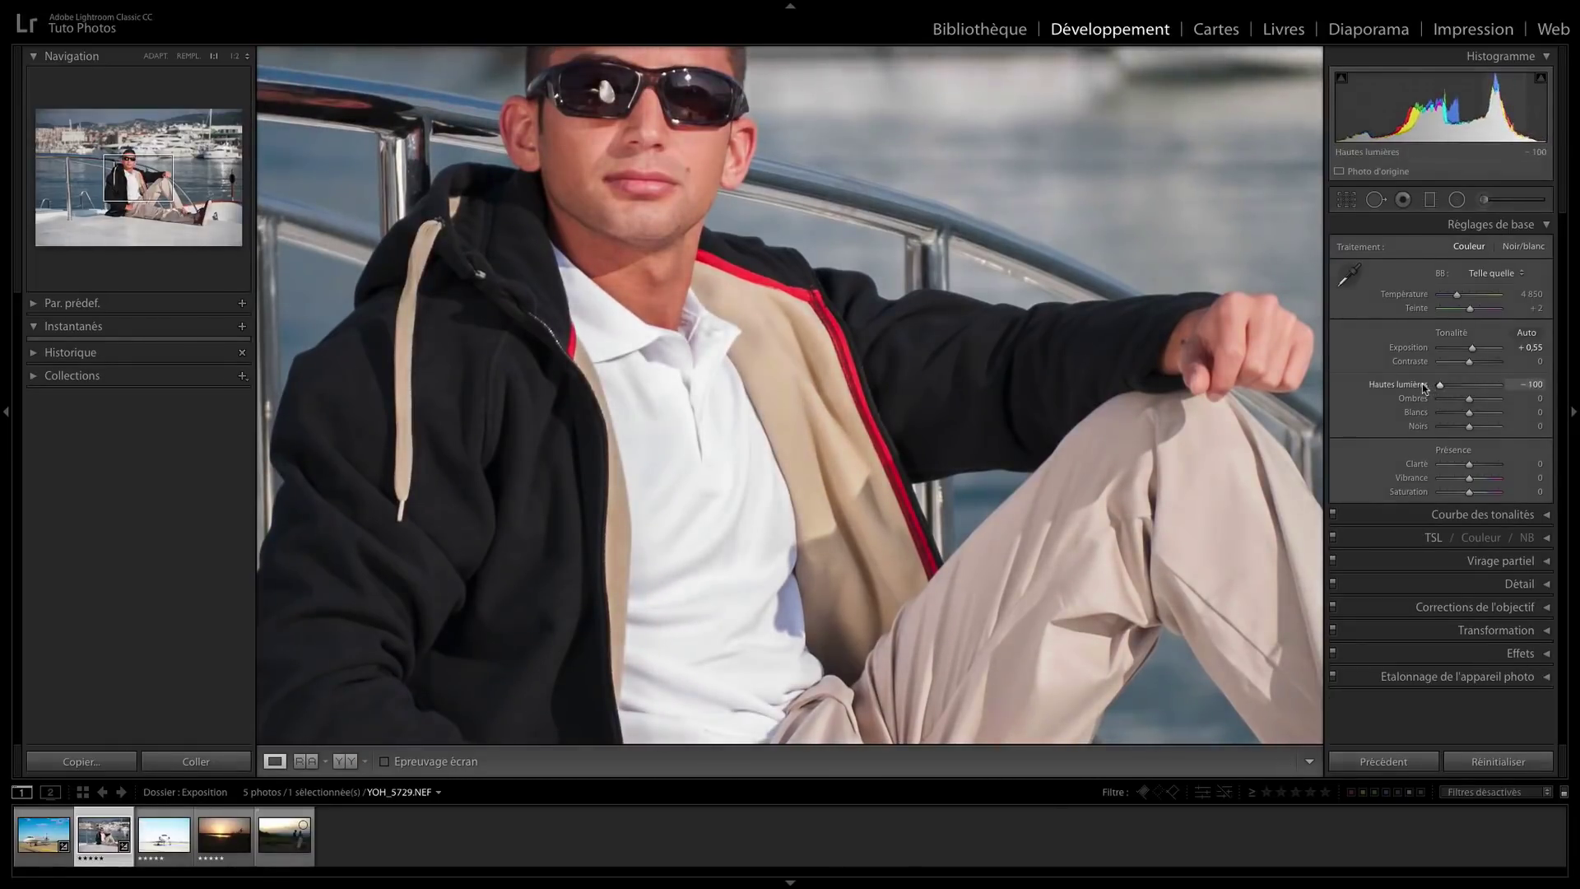
pyautogui.moveTo(1439, 384)
pyautogui.mouseDown()
pyautogui.moveTo(1485, 387)
pyautogui.moveTo(1438, 385)
pyautogui.mouseUp()
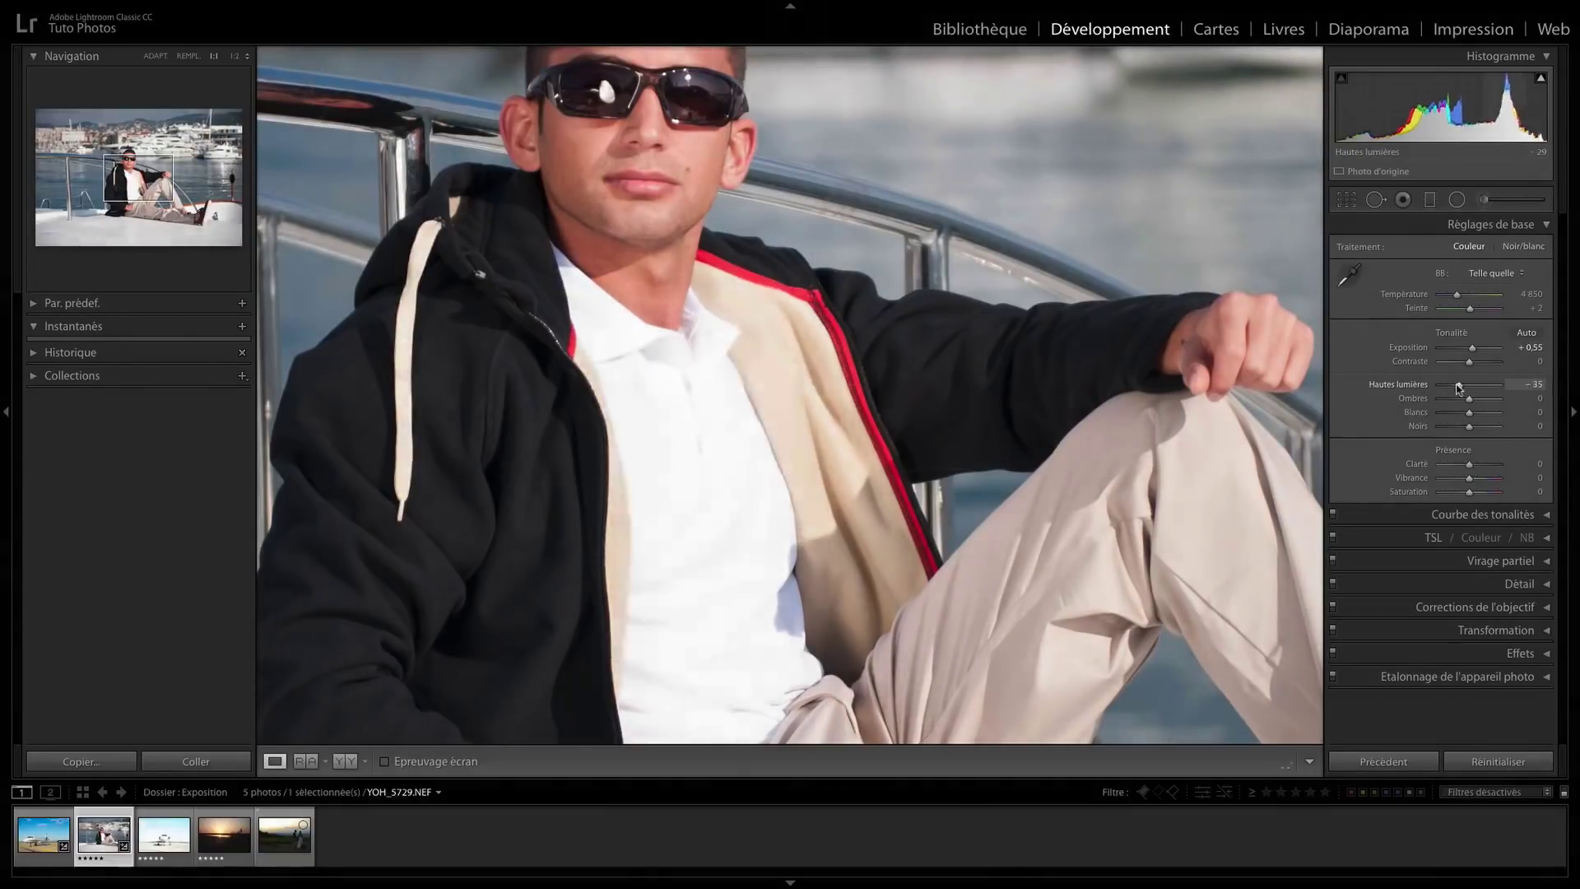
pyautogui.moveTo(748, 473); pyautogui.dragTo(790, 434)
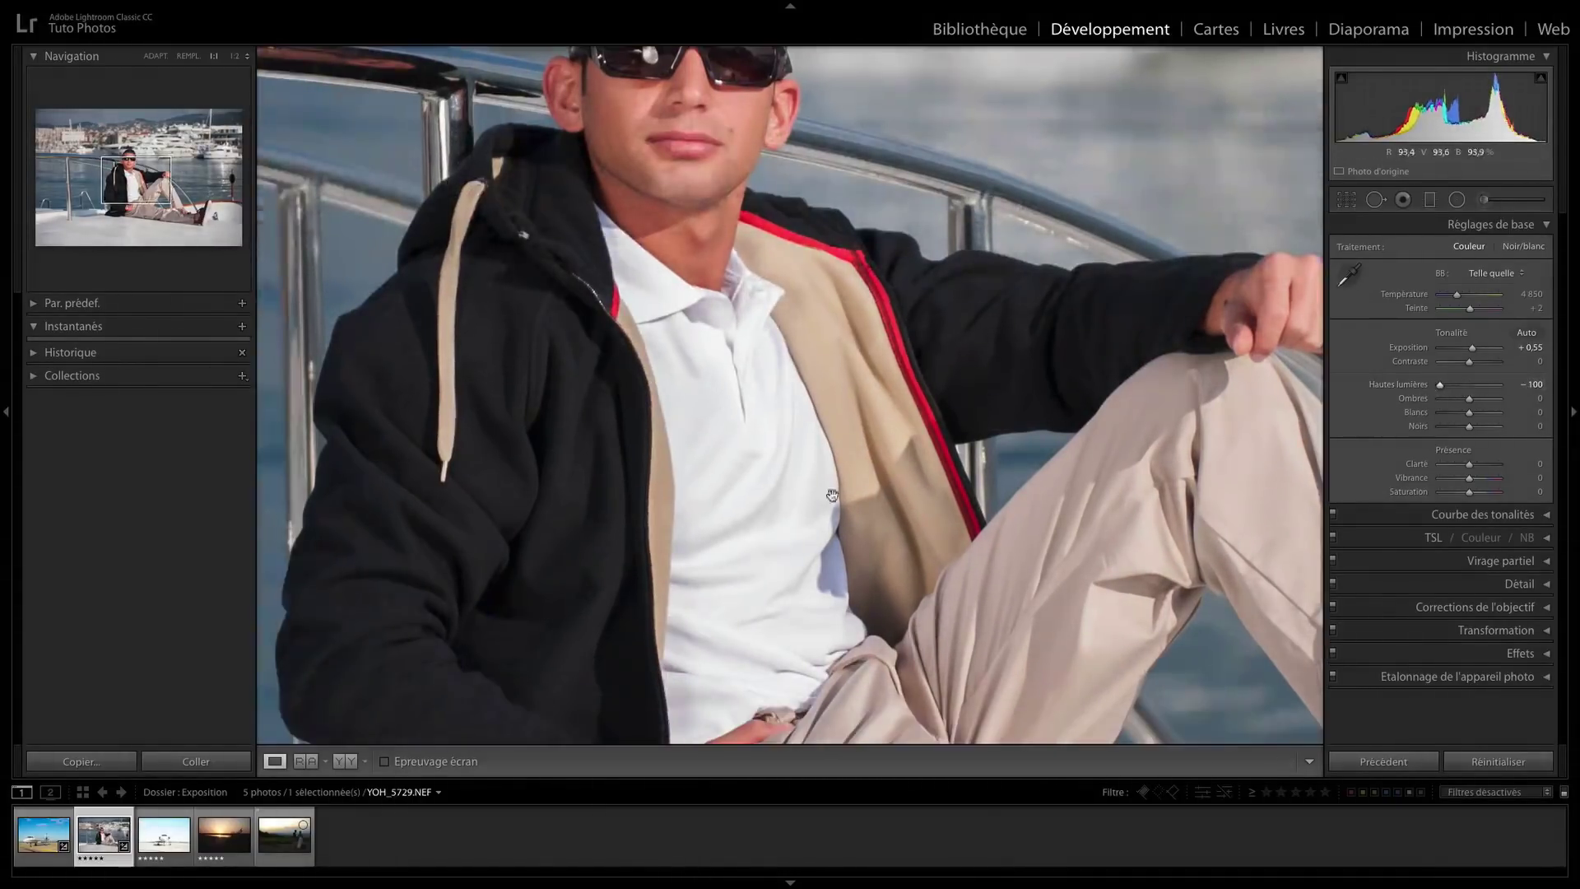
# Step: Set the yacht portrait to shadows +11, whites −29, blacks +17, clarity +17, vibrance +13, contrast +6 and exposure +0.75
pyautogui.moveTo(1439, 384); pyautogui.dragTo(1473, 478)
pyautogui.press('z')
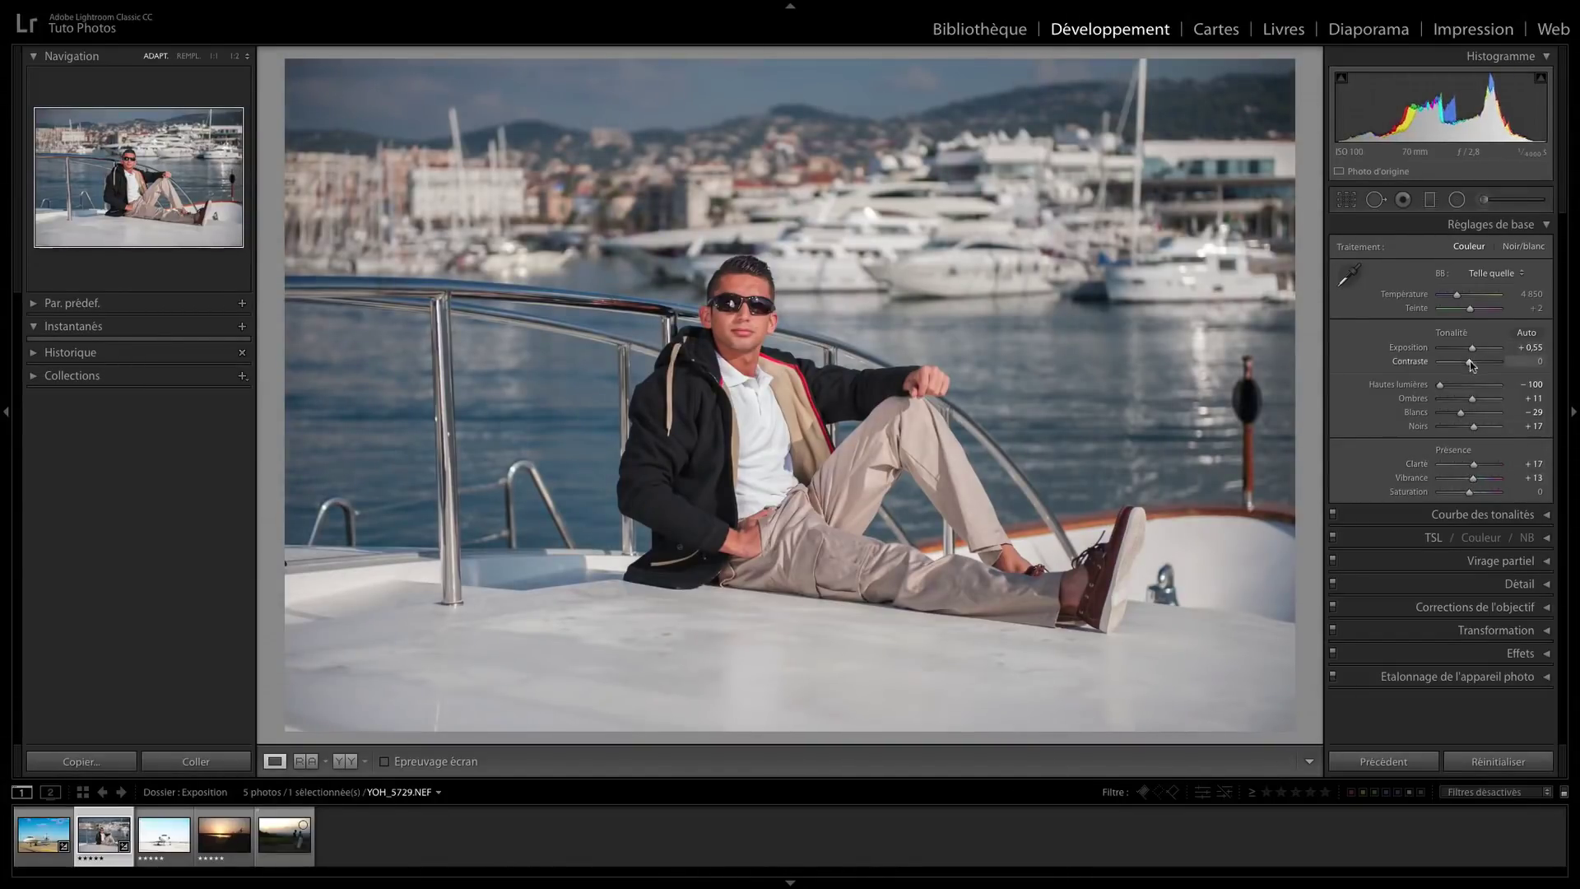
pyautogui.moveTo(1471, 364); pyautogui.dragTo(1476, 350)
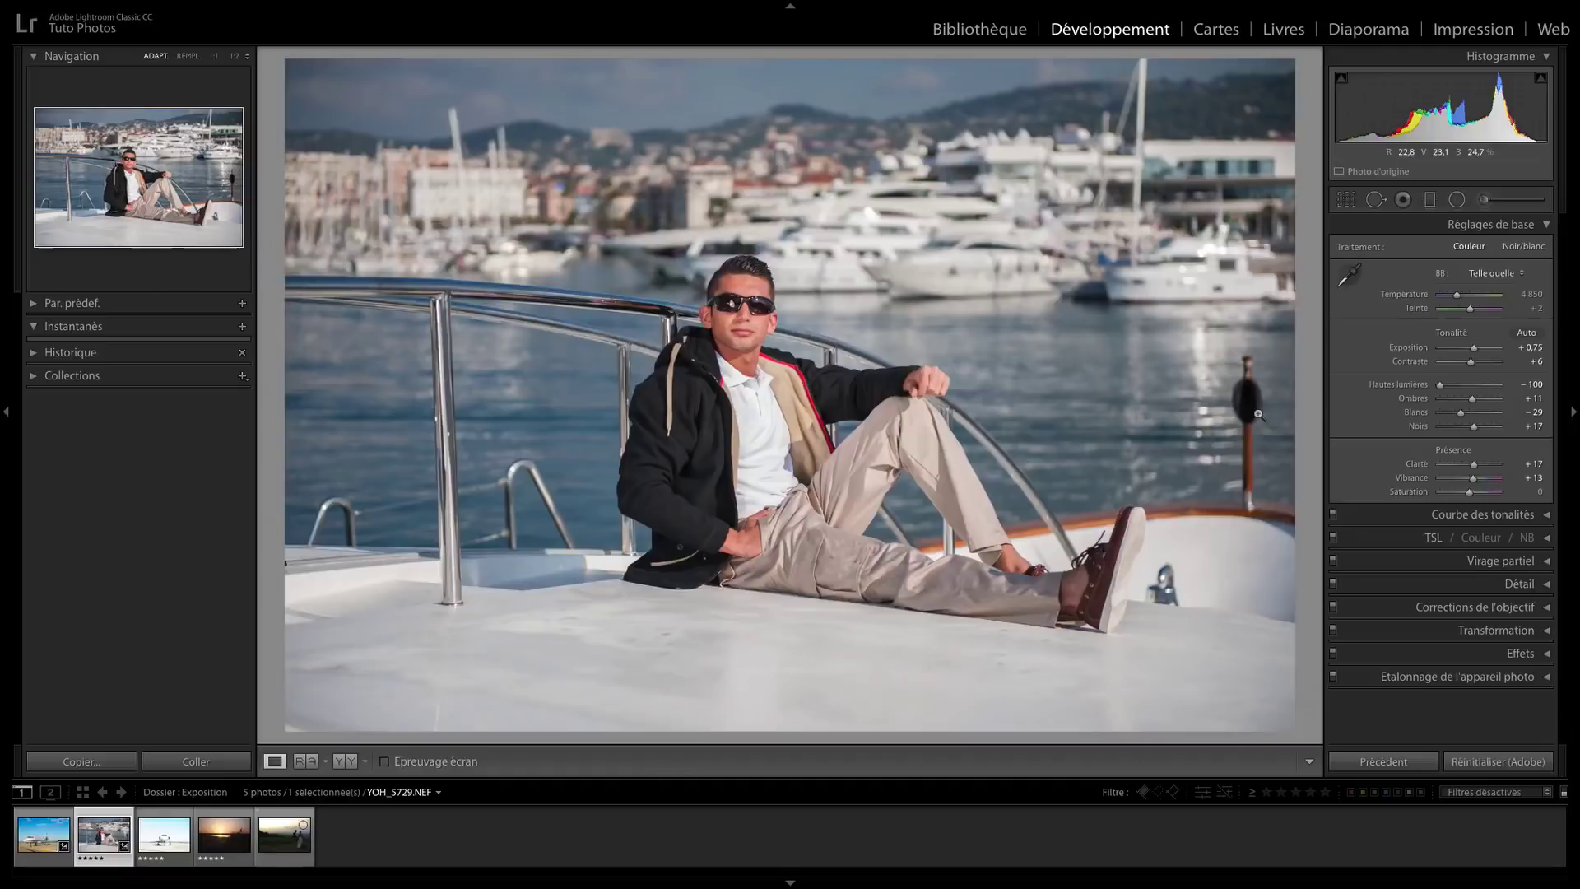
# Step: Compare the edited yacht portrait several times with its unedited version
pyautogui.press('\\')
pyautogui.press('\\')
pyautogui.press('\\')
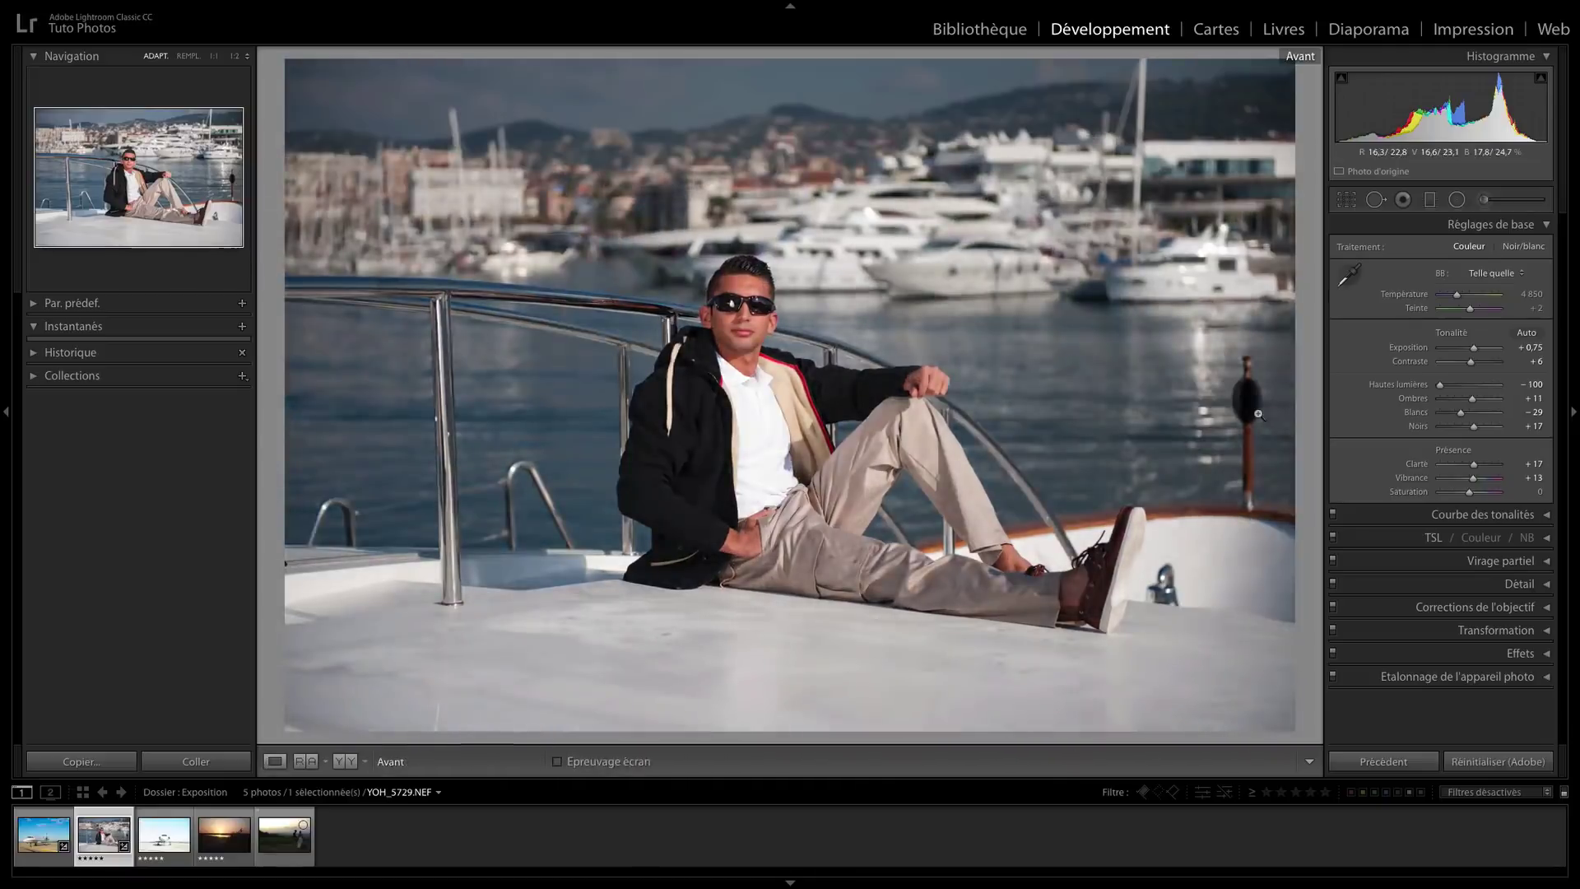
pyautogui.press('\\')
pyautogui.press('\\')
pyautogui.press('\\')
# Step: Lower the exposure of the overexposed front-view jet photo to −1.40, and check the nose up close
pyautogui.click(158, 842)
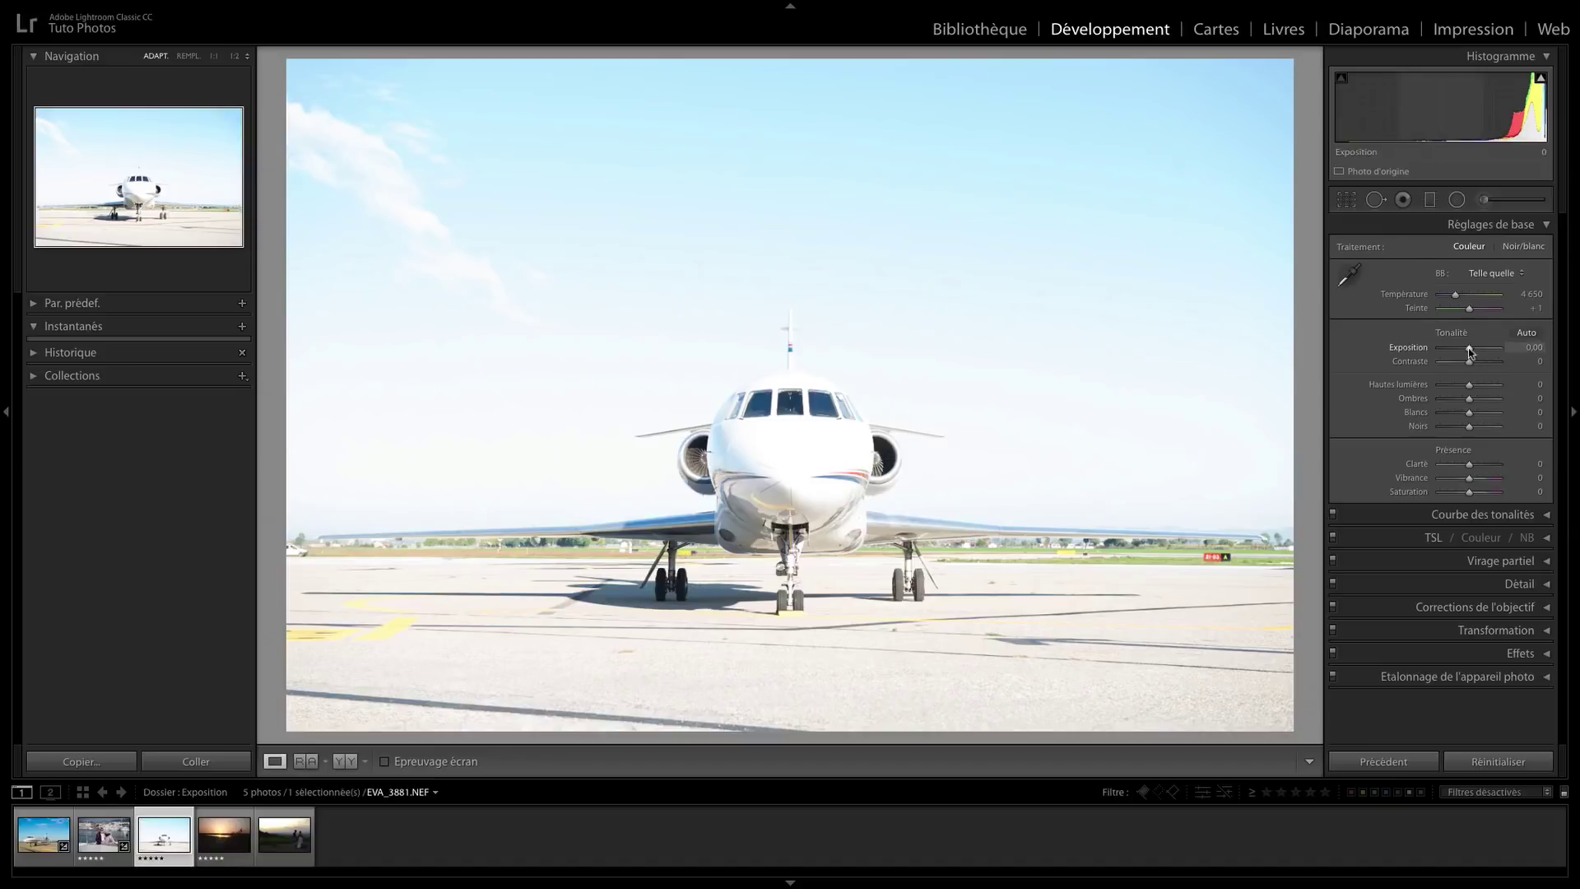
pyautogui.moveTo(1471, 351); pyautogui.dragTo(1463, 350)
pyautogui.click(780, 479)
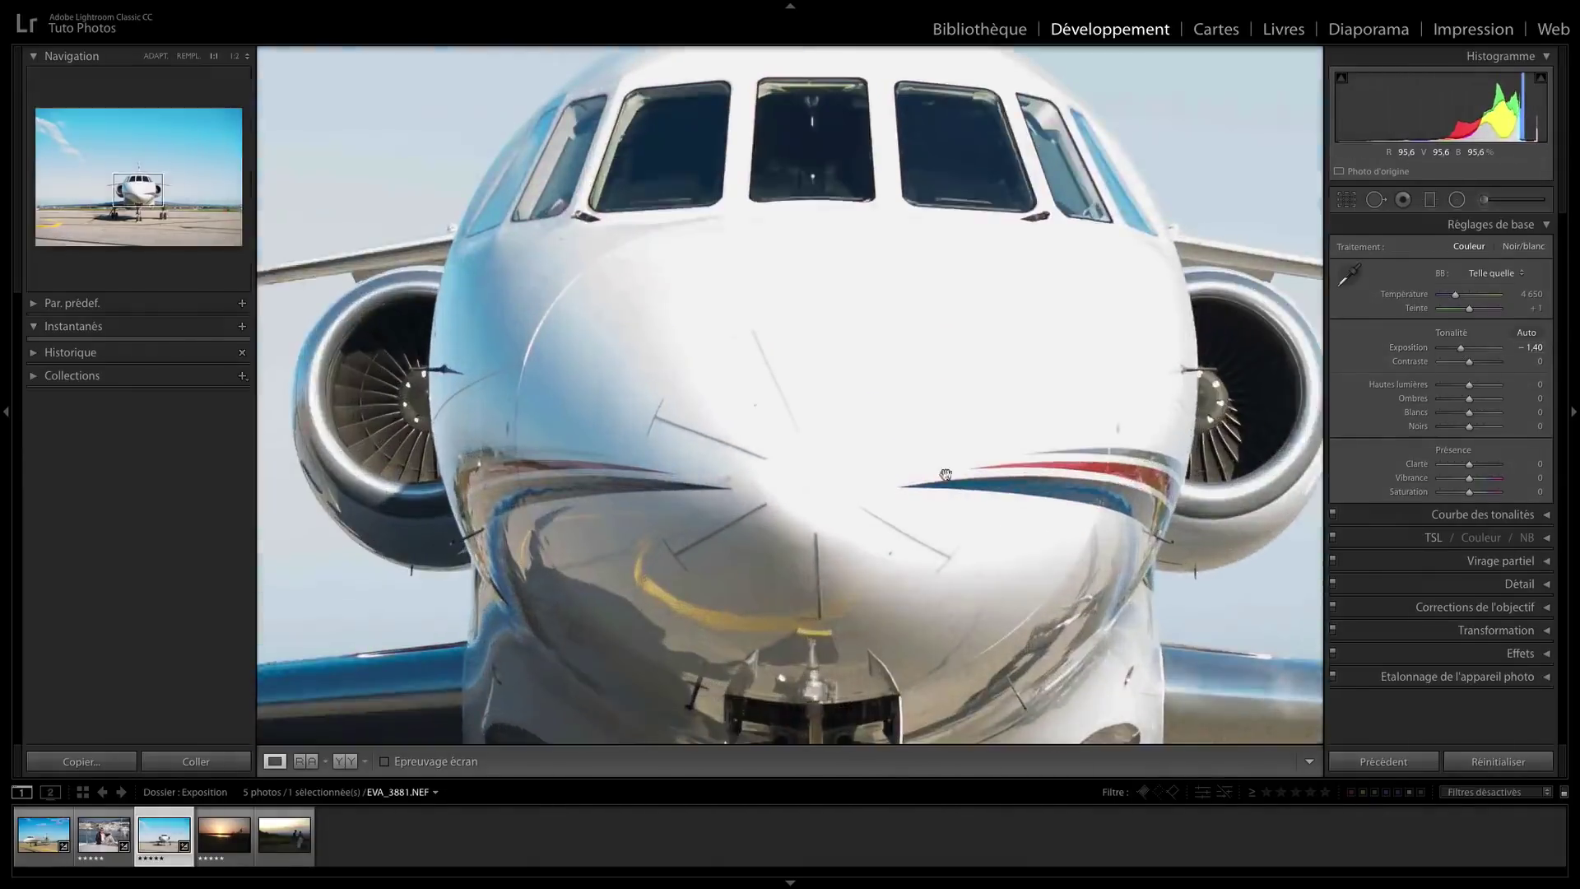
pyautogui.click(829, 333)
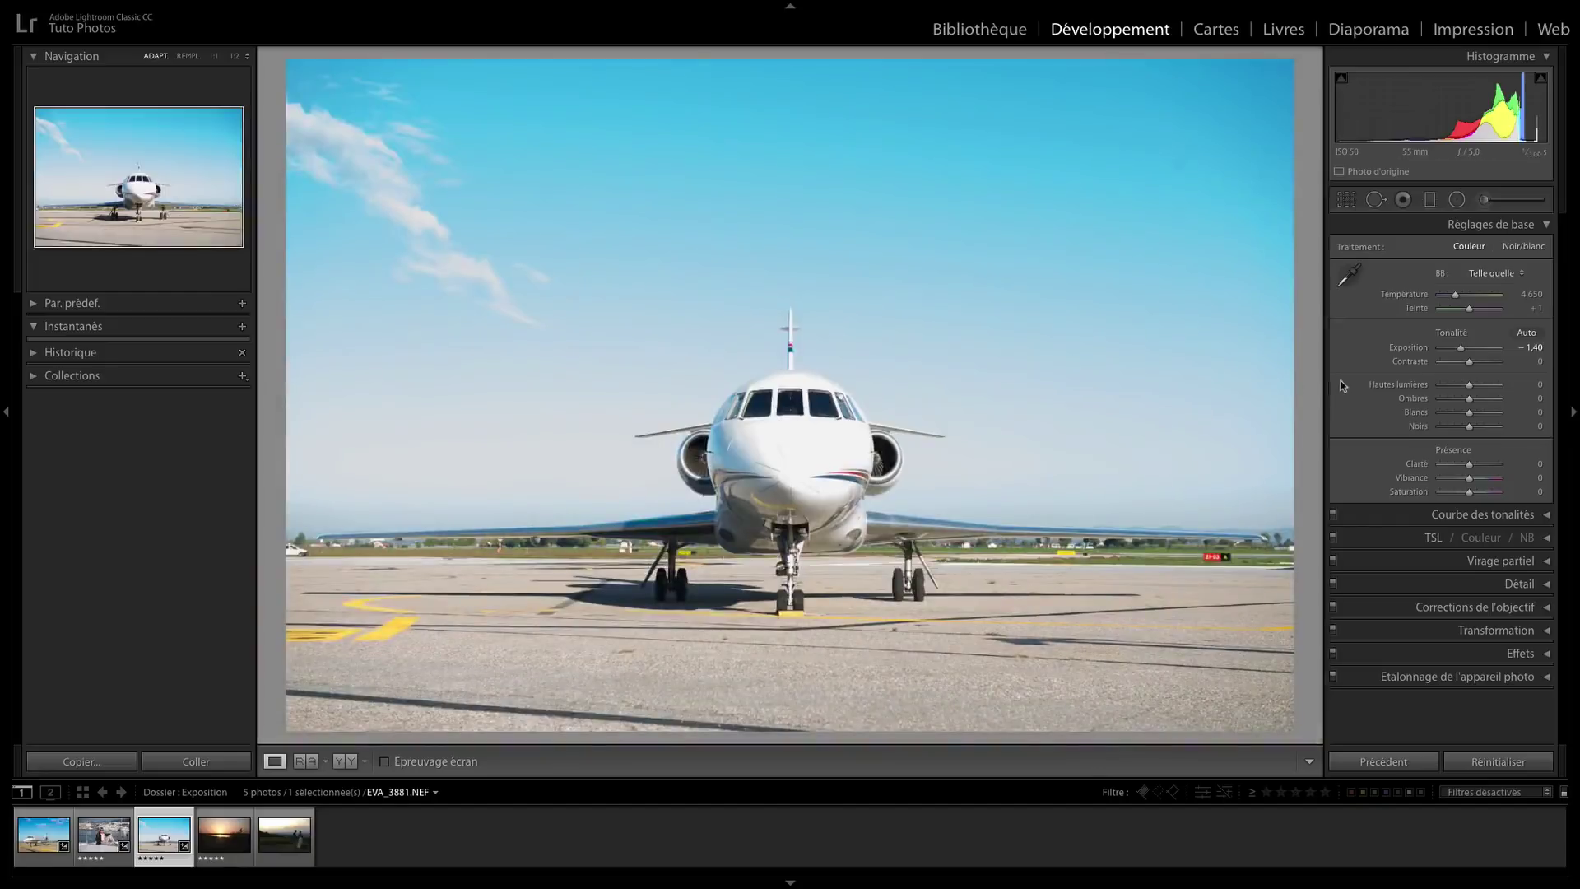
# Step: Set the front-view jet's highlights −30, contrast +32, shadows +52, whites −23, blacks −15, clarity +14, vibrance +8 and saturation +7
pyautogui.moveTo(1471, 387); pyautogui.dragTo(1460, 388)
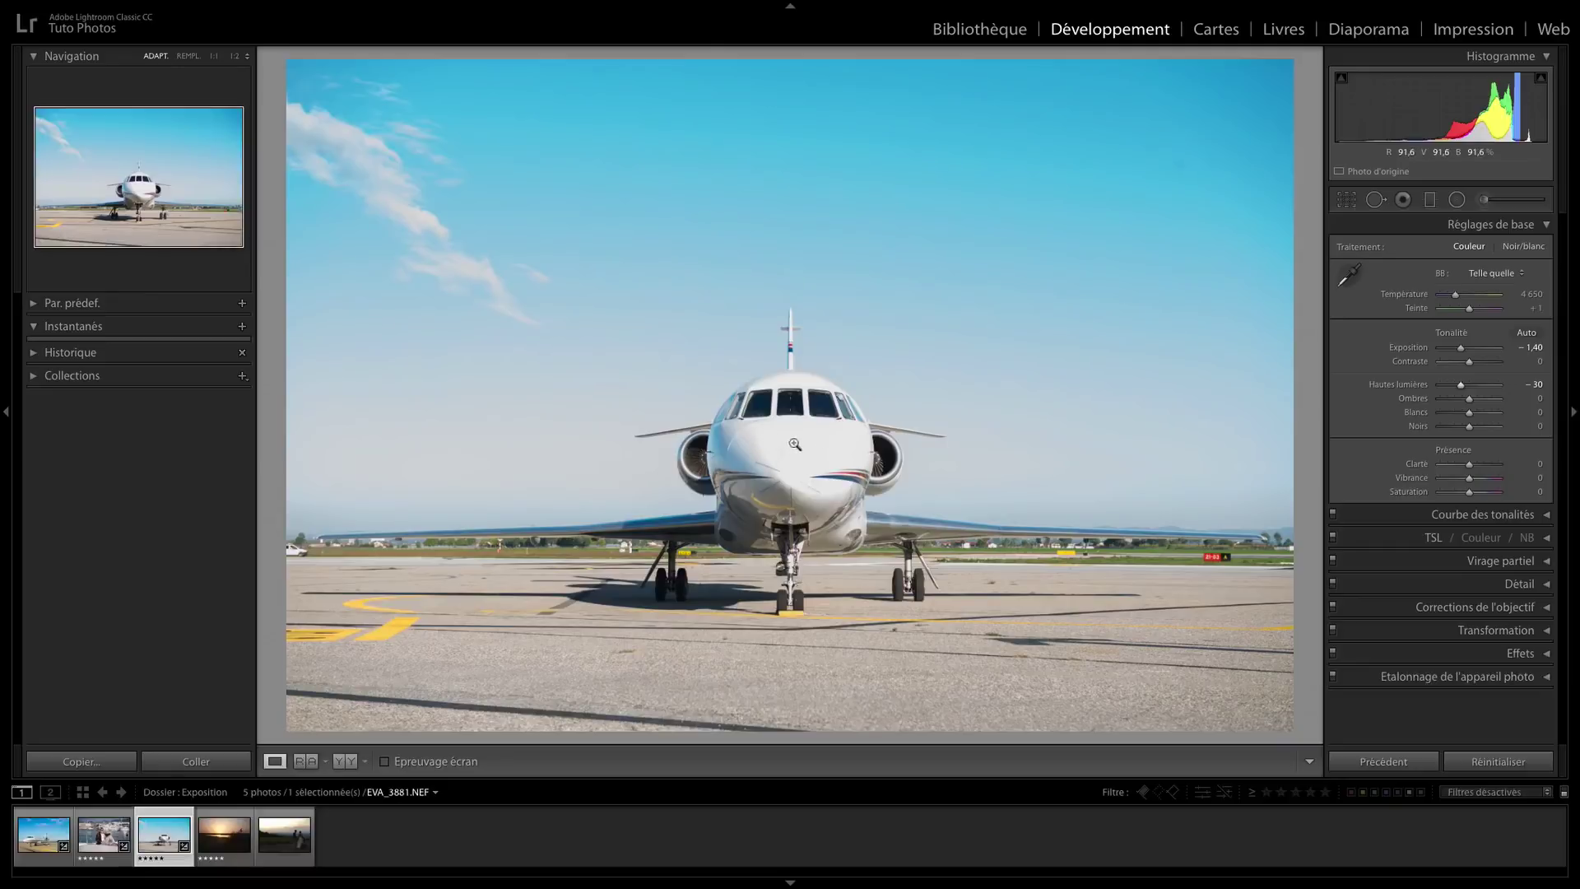
pyautogui.moveTo(1470, 363); pyautogui.dragTo(1479, 362)
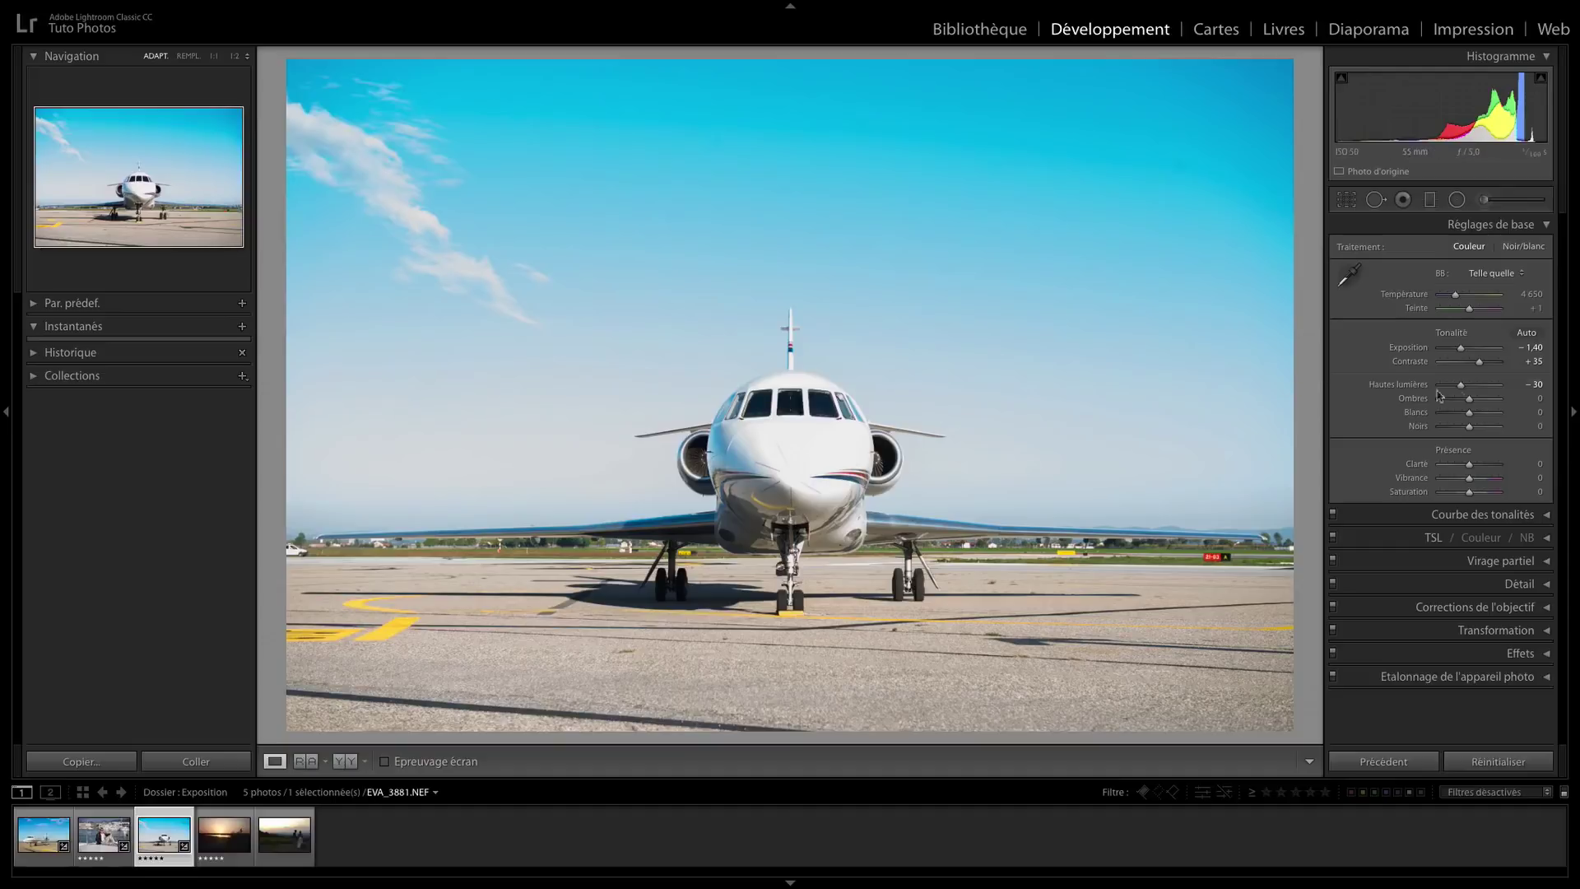
pyautogui.moveTo(1473, 401); pyautogui.dragTo(1475, 466)
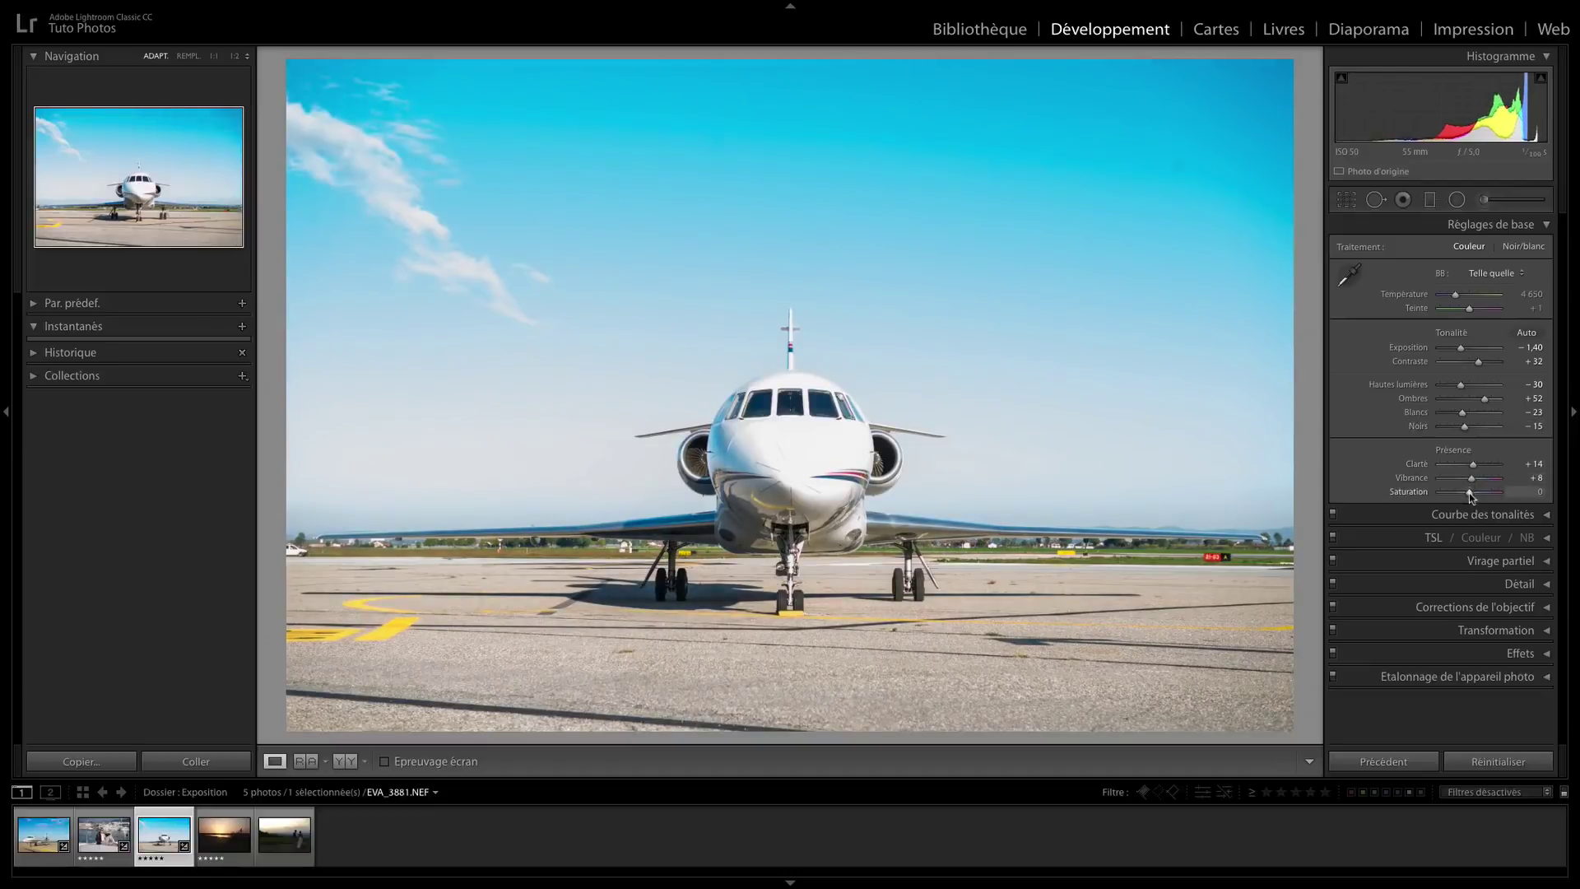
pyautogui.moveTo(1469, 493); pyautogui.dragTo(1472, 493)
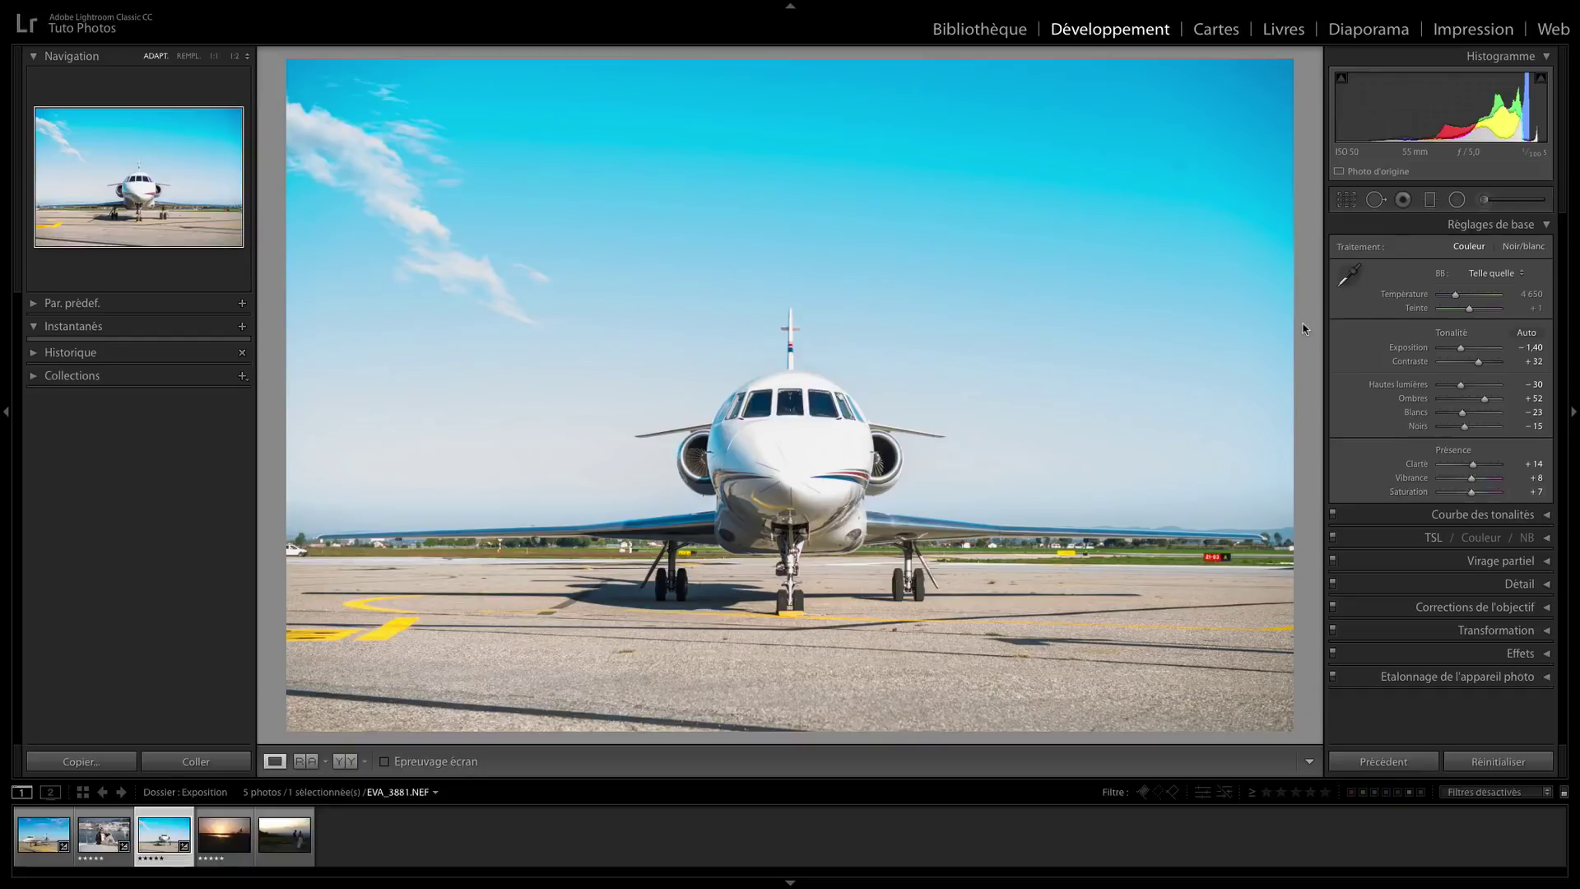
# Step: Compare the front-view jet photo before and after its adjustments
pyautogui.press('\\')
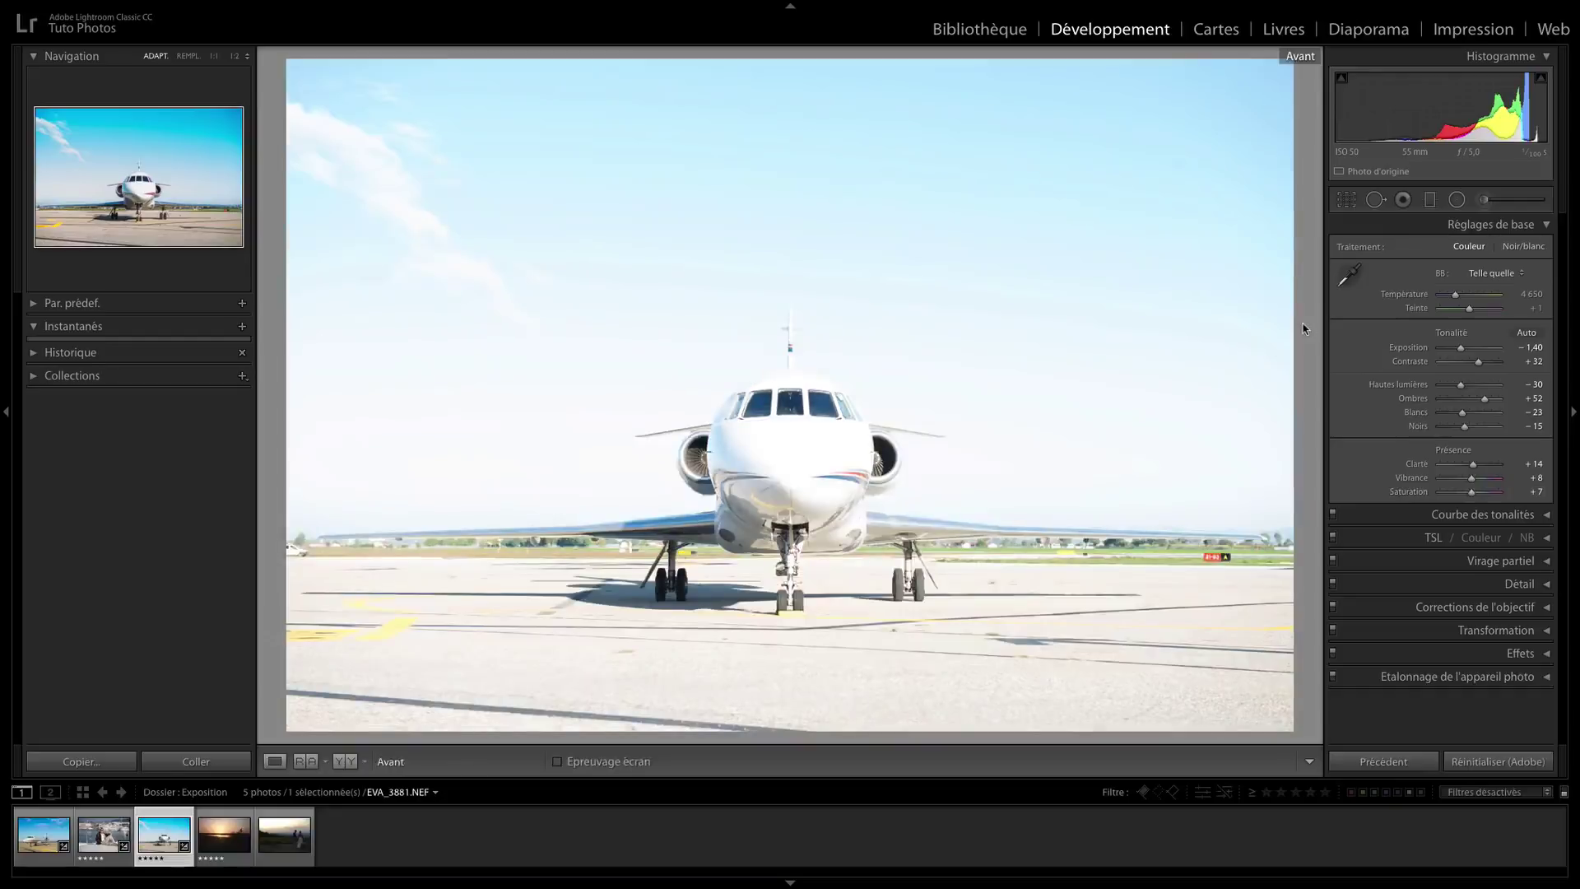
pyautogui.press('\\')
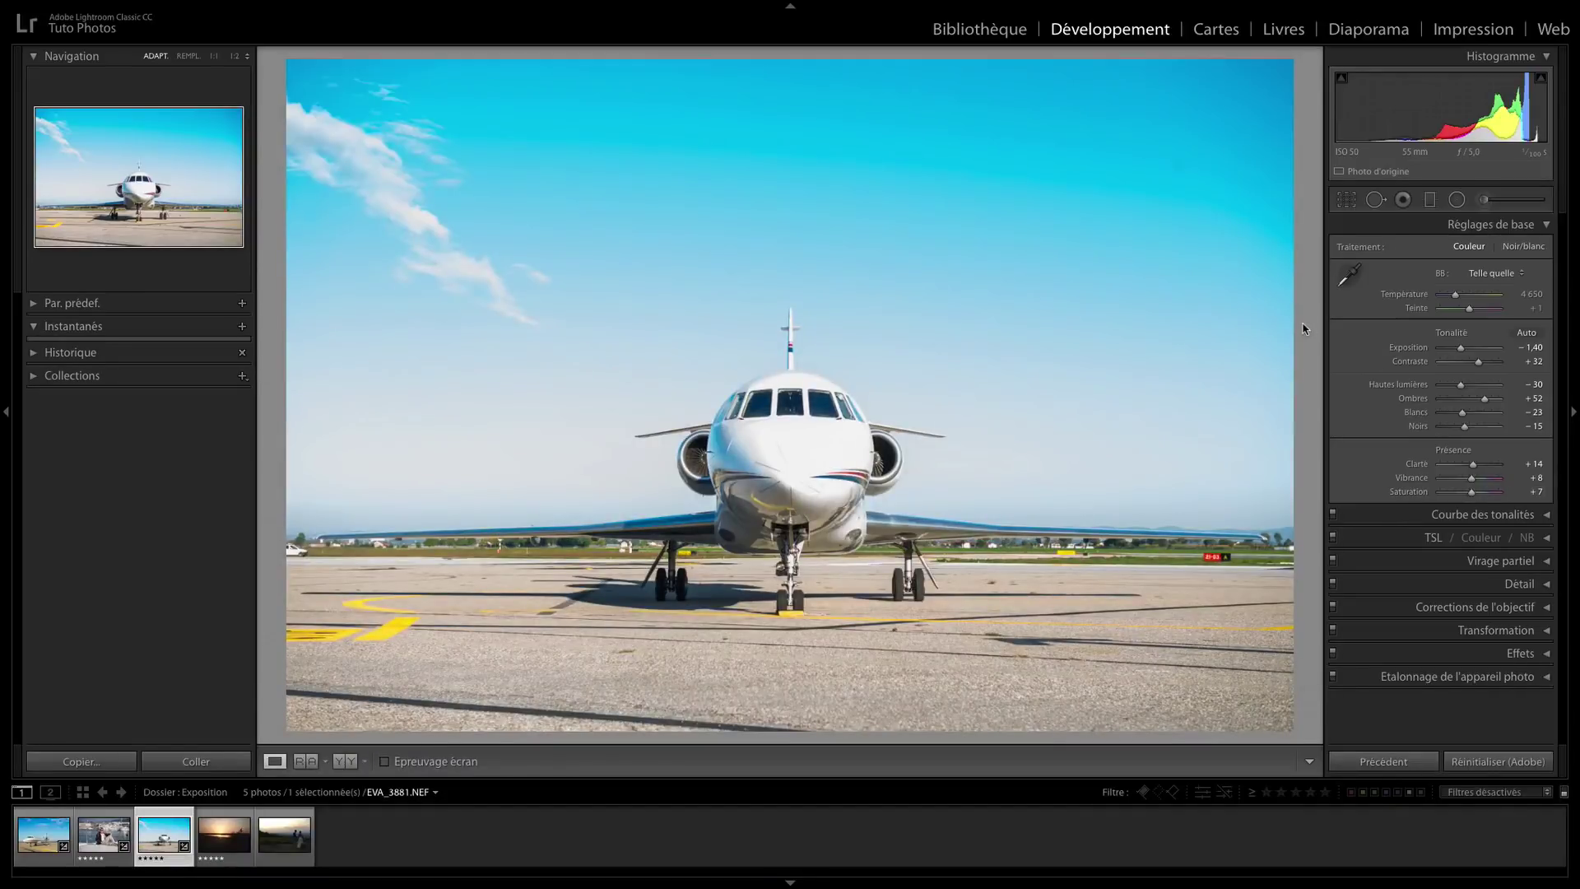
pyautogui.press('\\')
pyautogui.press('\\')
# Step: Apply Auto tone to the sunset photo, and refine it to exposure +0.10, contrast +20, highlights −100, whites −43 and blacks −6
pyautogui.press('Right')
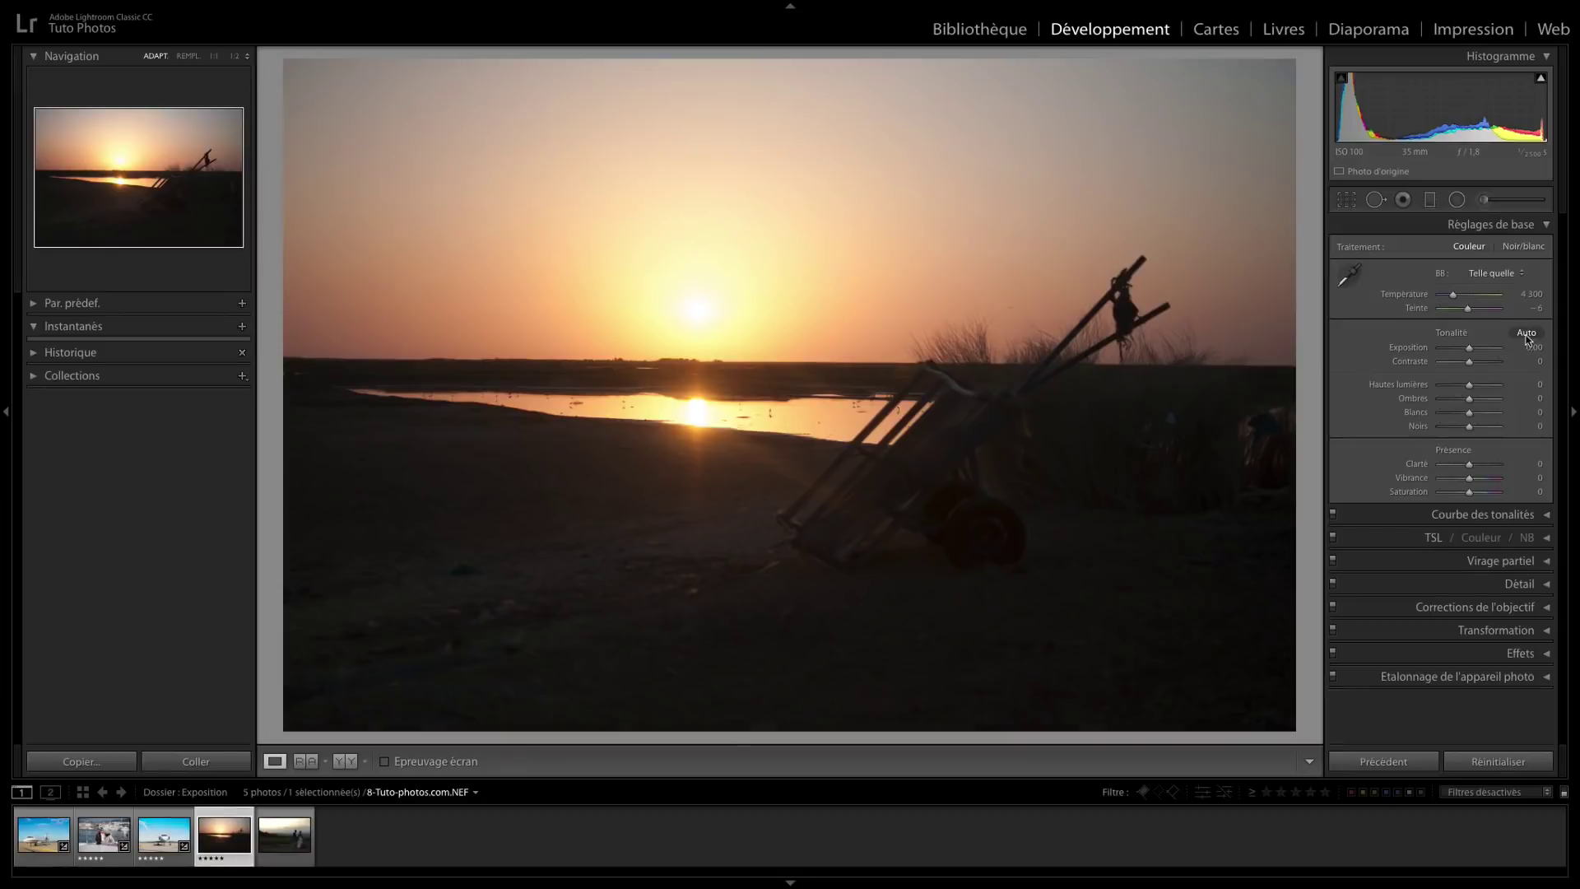
pyautogui.click(1526, 334)
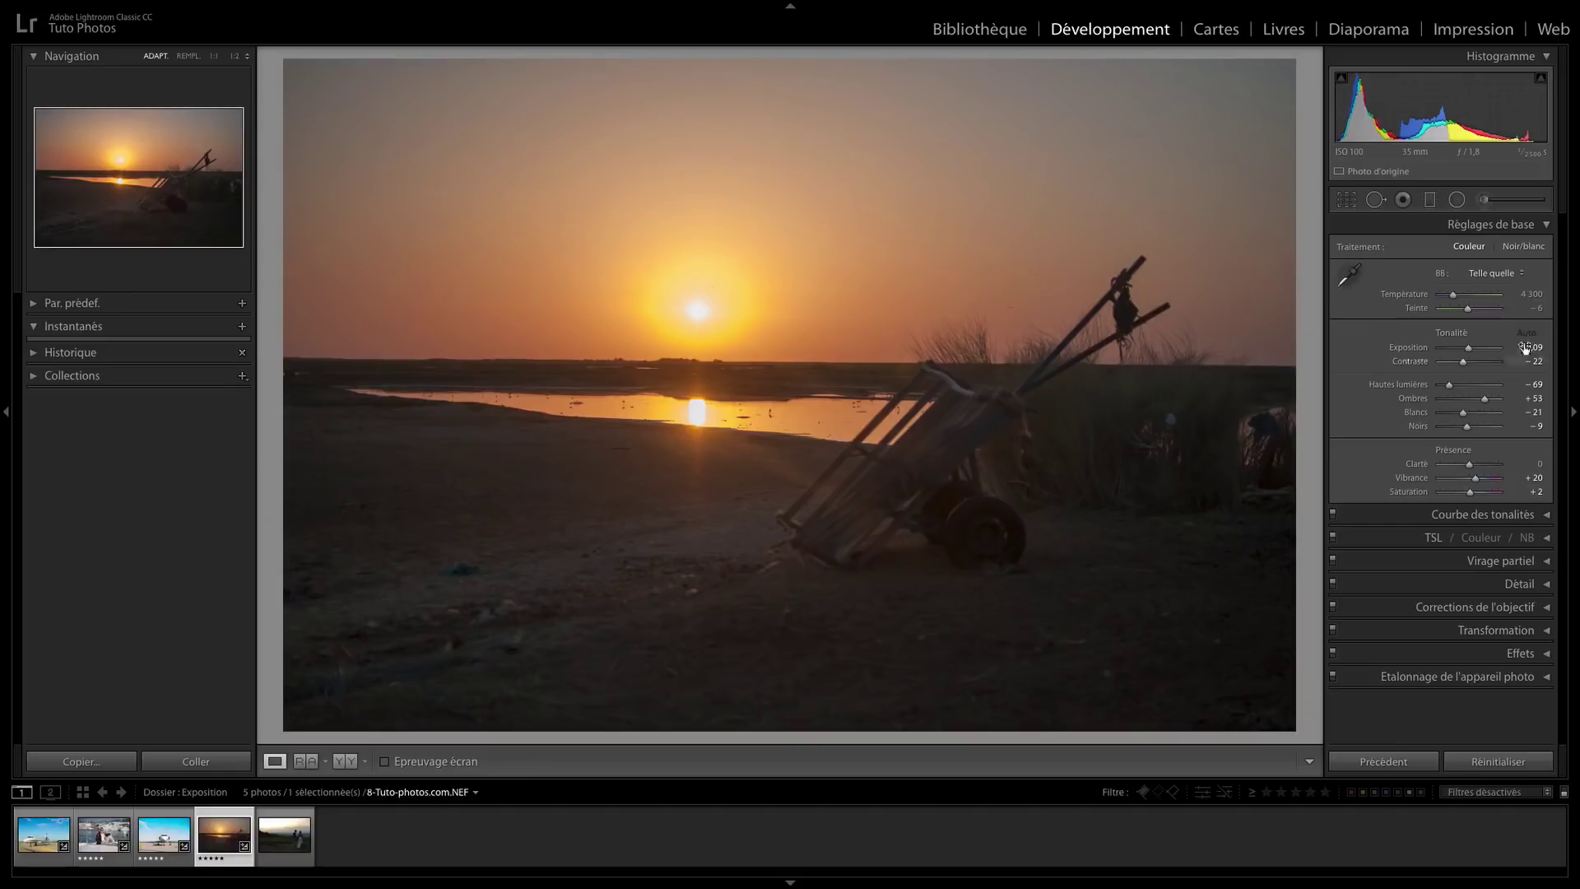
pyautogui.moveTo(1469, 350); pyautogui.dragTo(1439, 385)
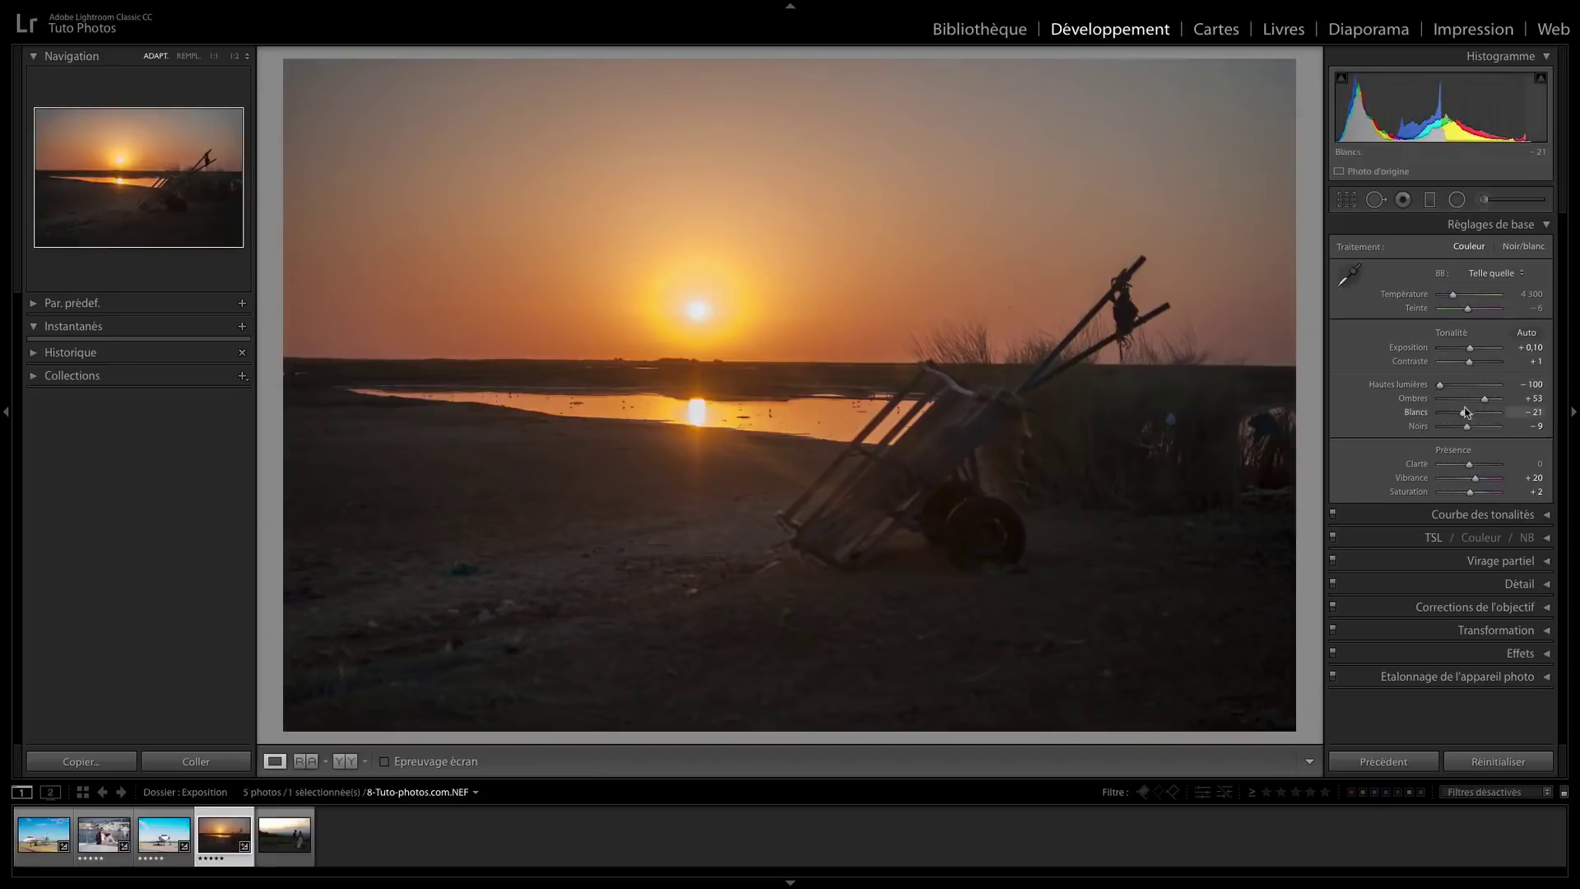
pyautogui.moveTo(1464, 416); pyautogui.dragTo(1468, 429)
pyautogui.moveTo(1469, 362); pyautogui.dragTo(1474, 365)
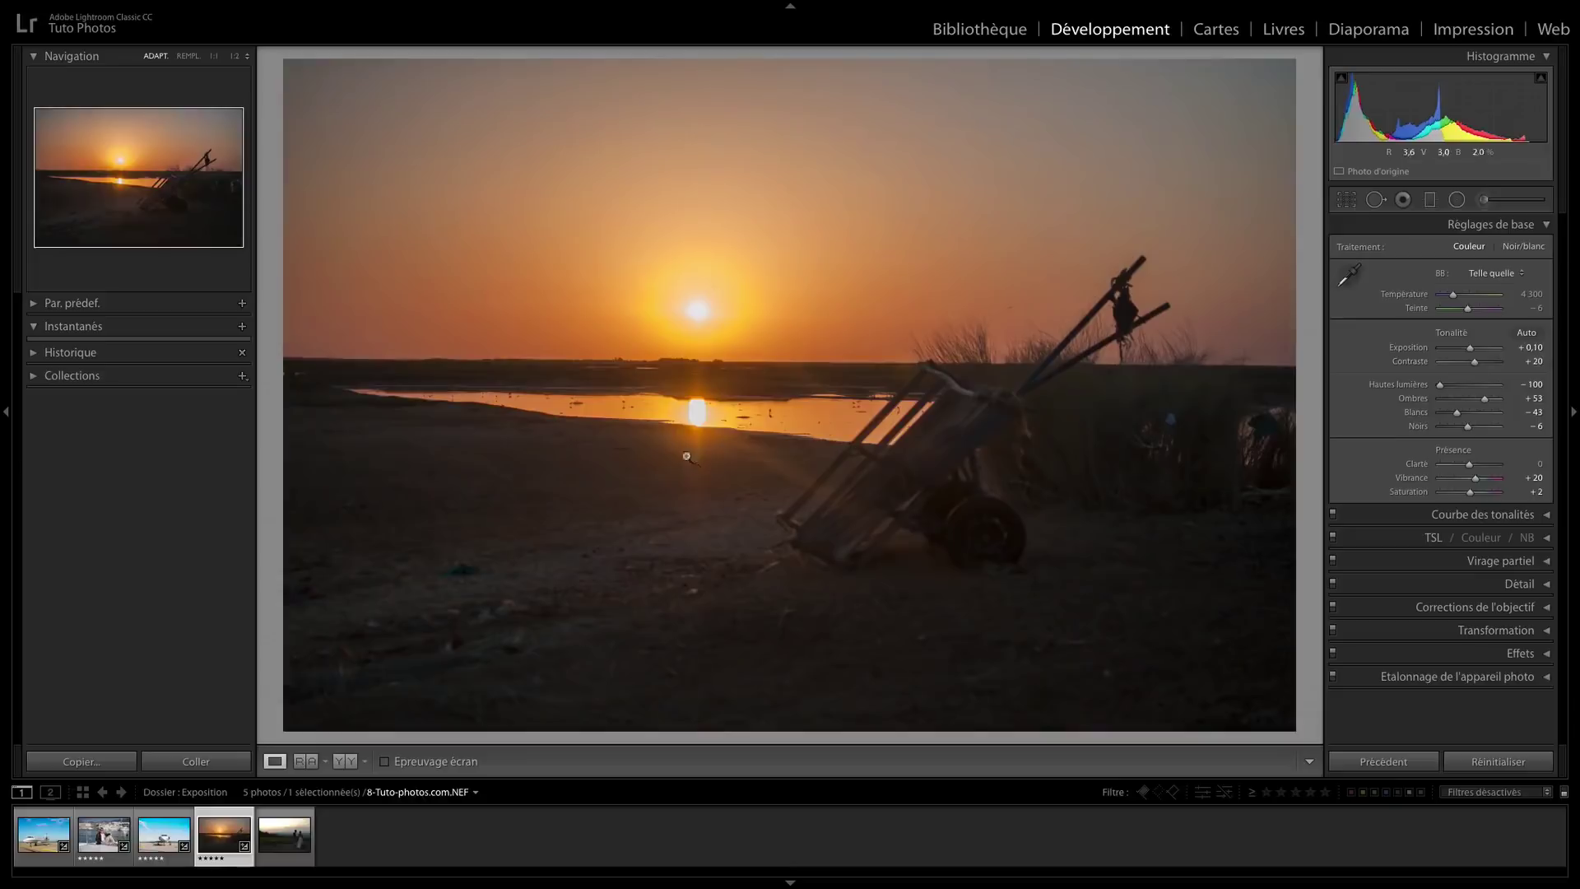
# Step: Try clarity at −100 on the sunset photo, and set it to +100 while checking the water's reflection up close
pyautogui.click(698, 420)
pyautogui.moveTo(761, 461); pyautogui.dragTo(864, 466)
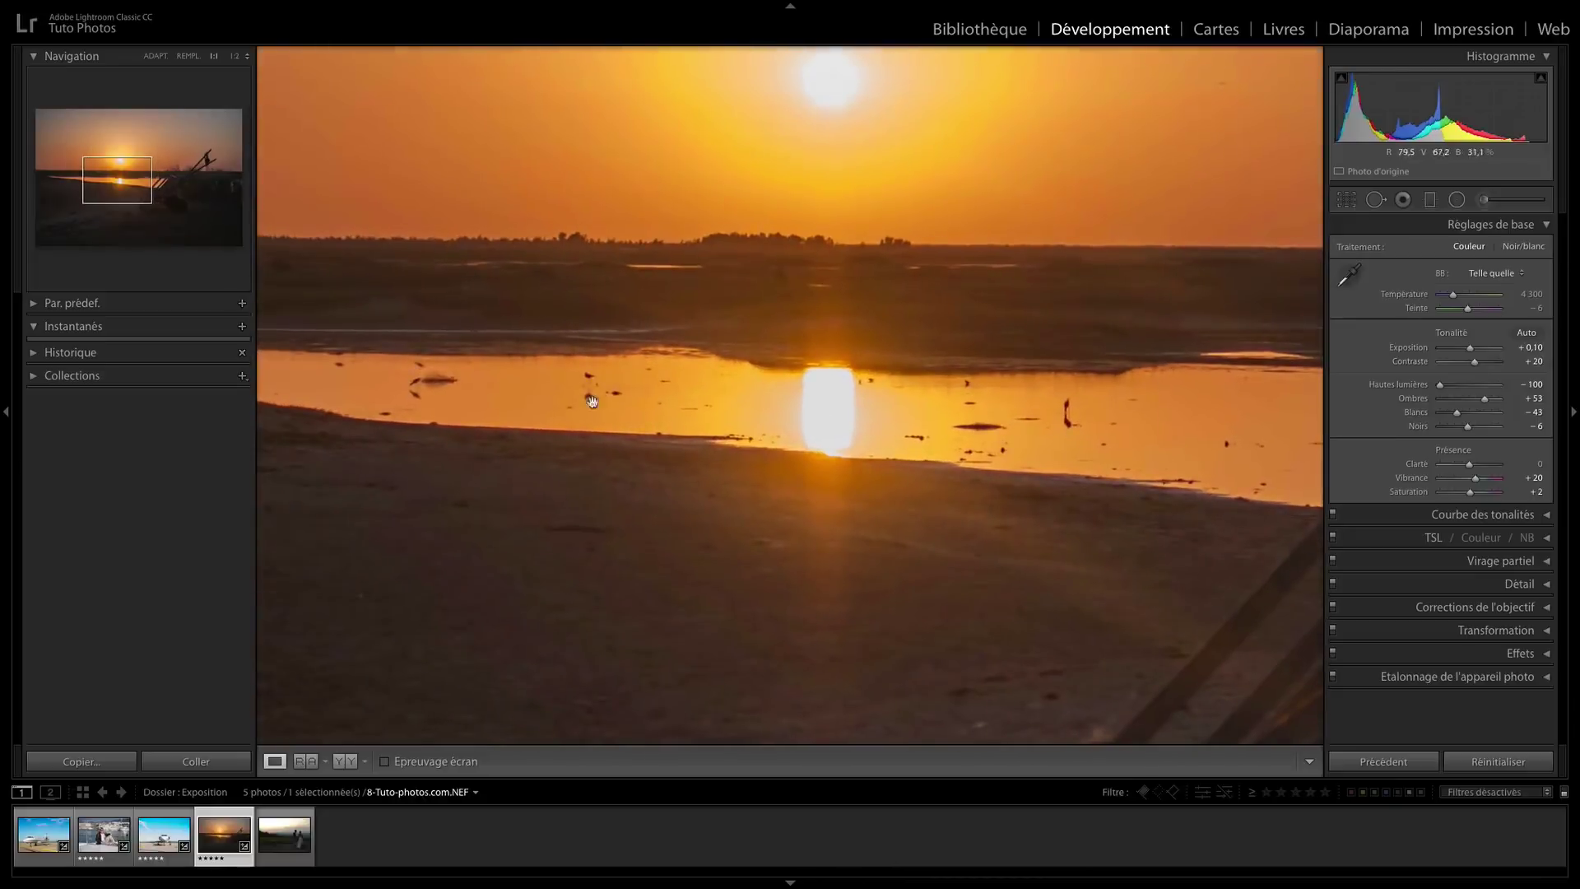
pyautogui.moveTo(666, 395); pyautogui.dragTo(698, 397)
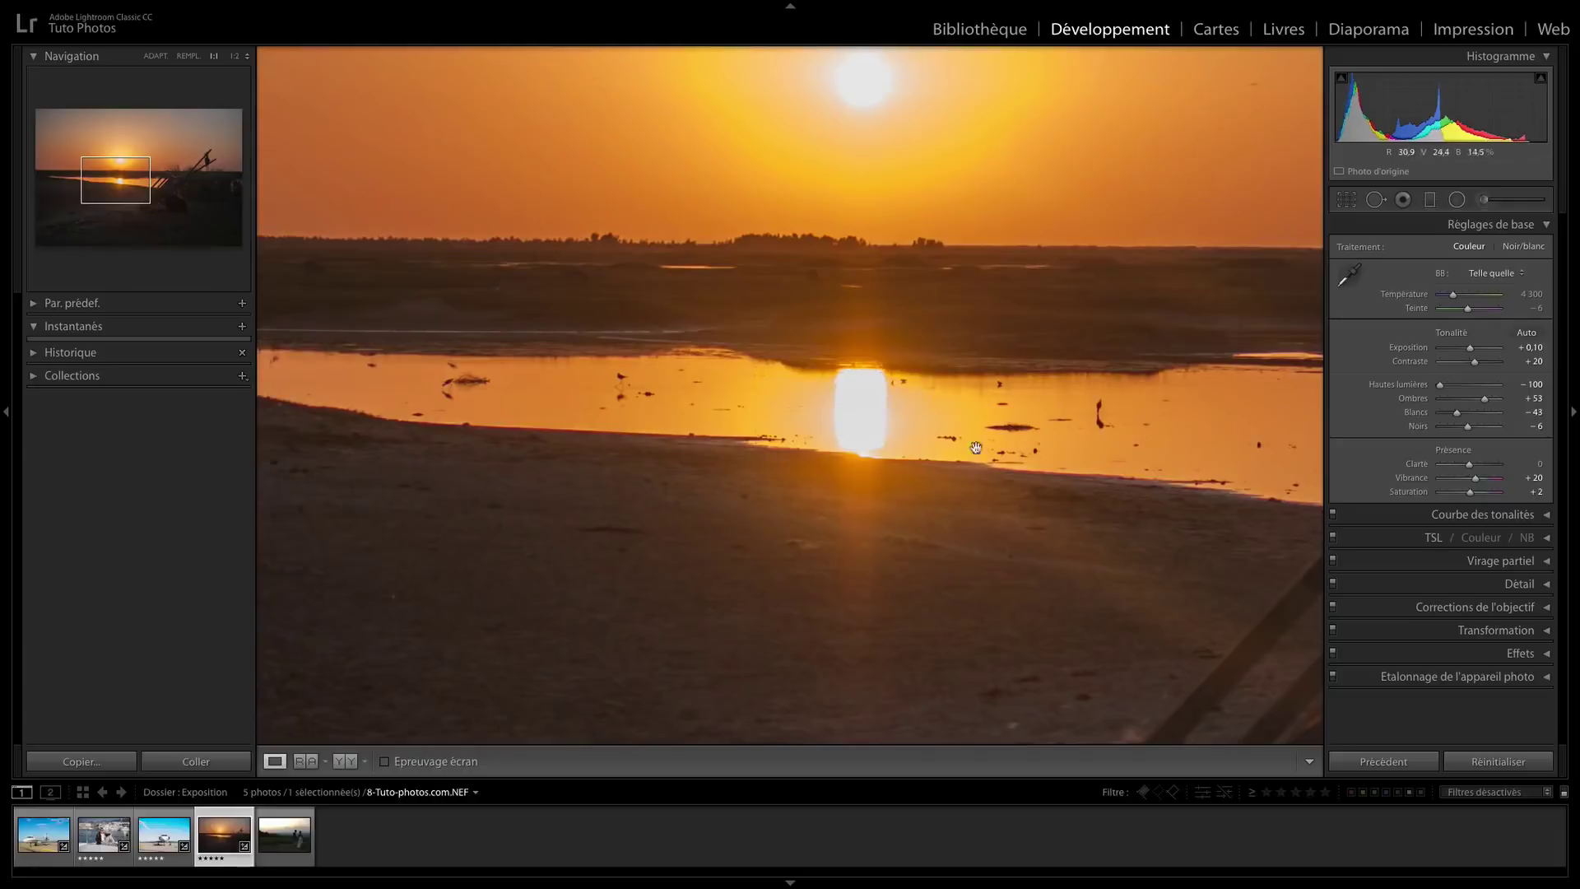
pyautogui.moveTo(1462, 466); pyautogui.dragTo(1424, 468)
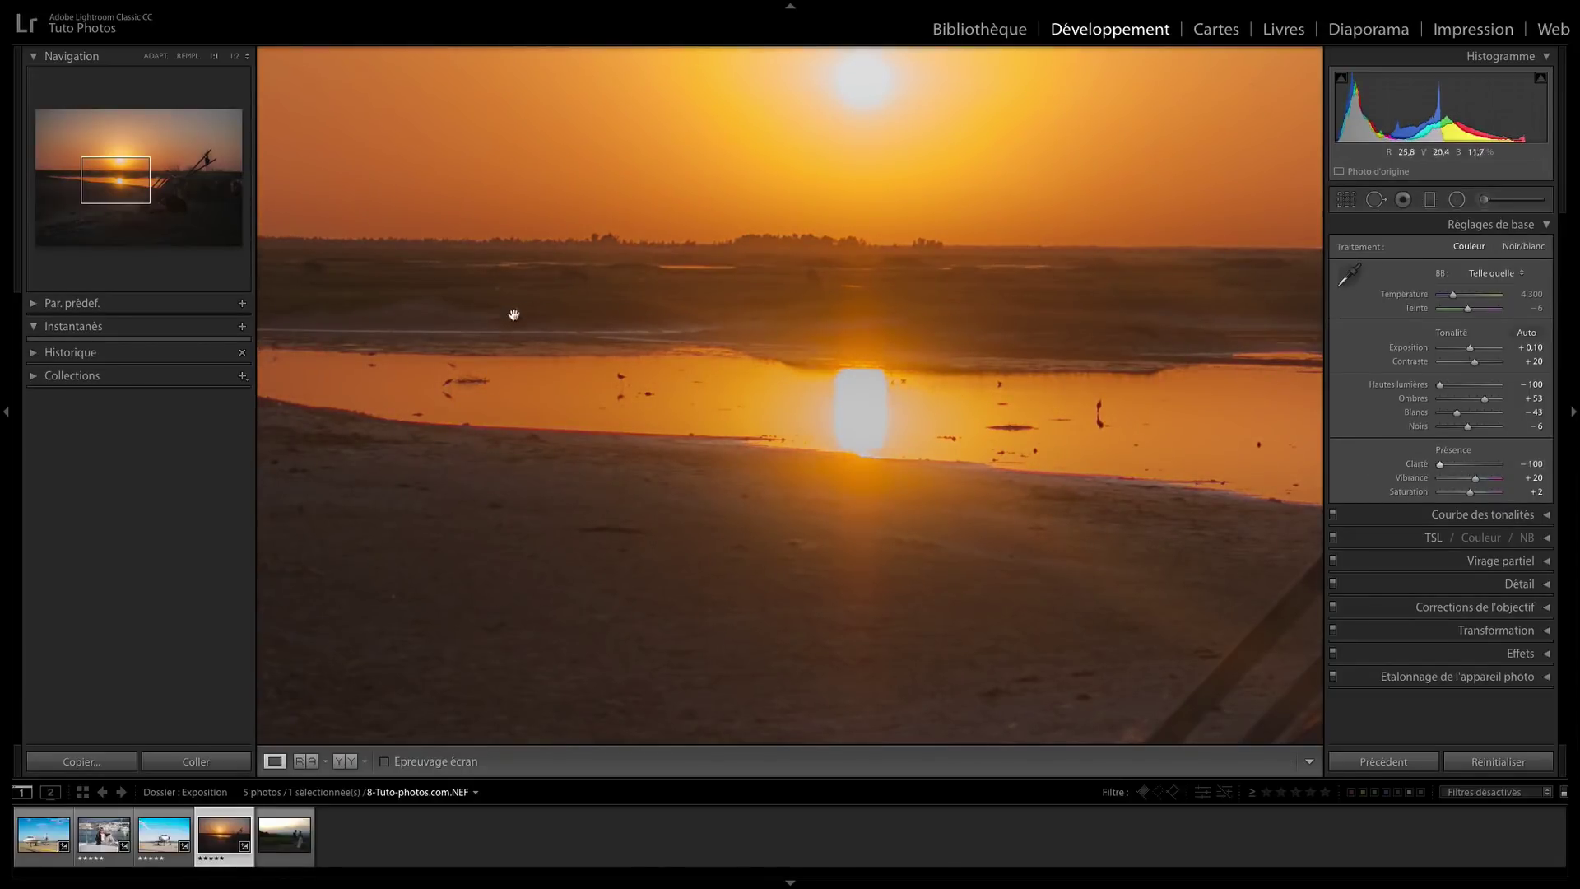
pyautogui.moveTo(1440, 464); pyautogui.dragTo(1508, 466)
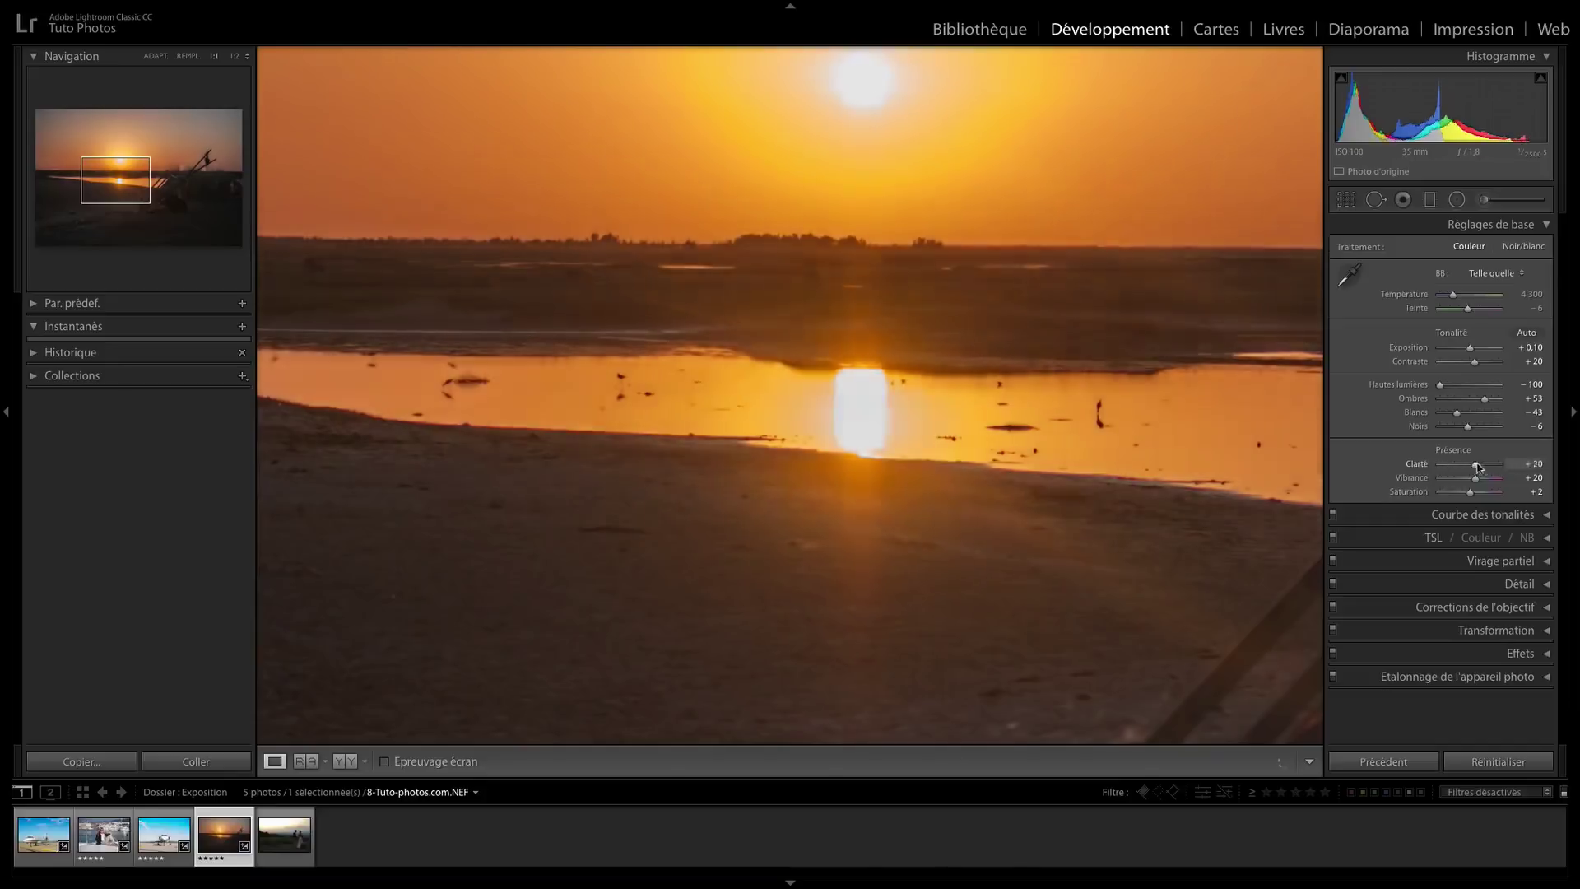
pyautogui.moveTo(724, 333); pyautogui.dragTo(820, 363)
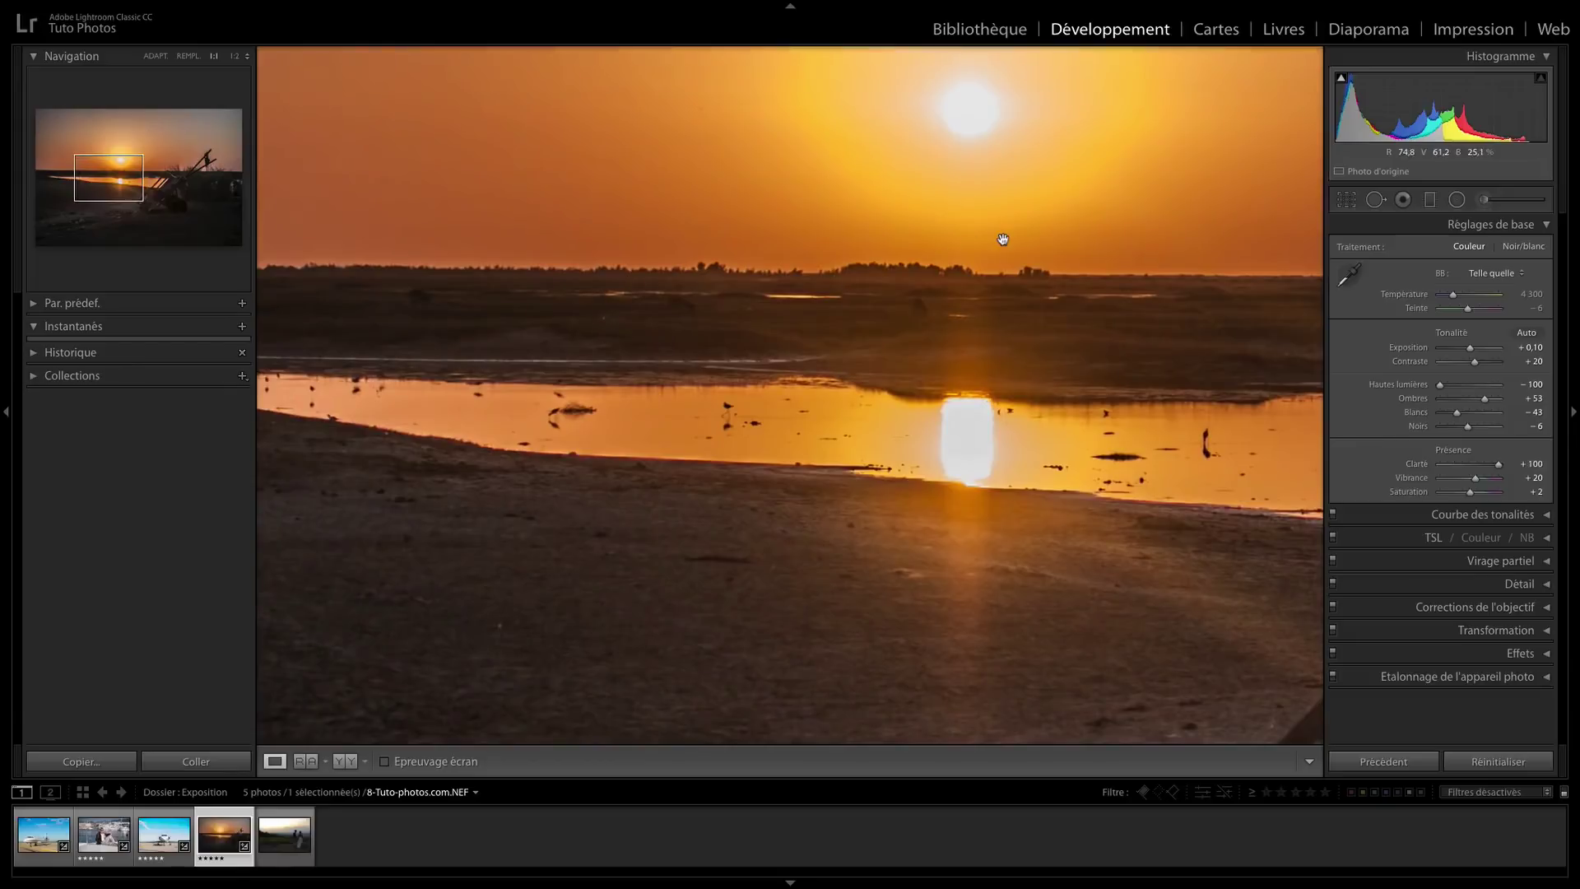
# Step: Compare the sunset photo before and after its adjustments up close, and return to the full view
pyautogui.press('\\')
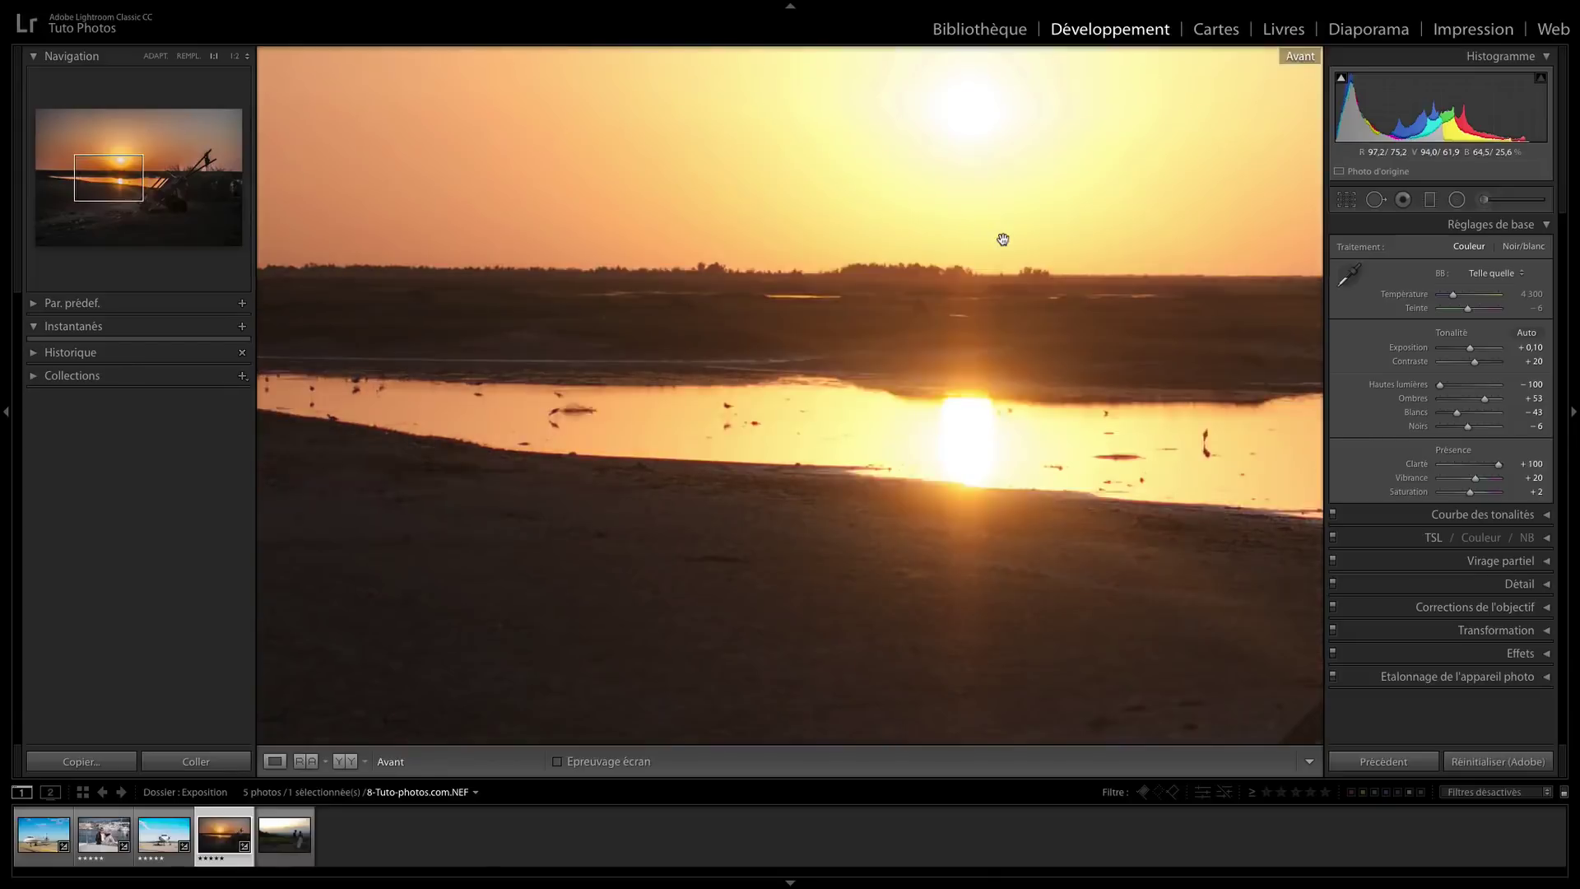
pyautogui.press('\\')
pyautogui.press('\\')
pyautogui.press('\\')
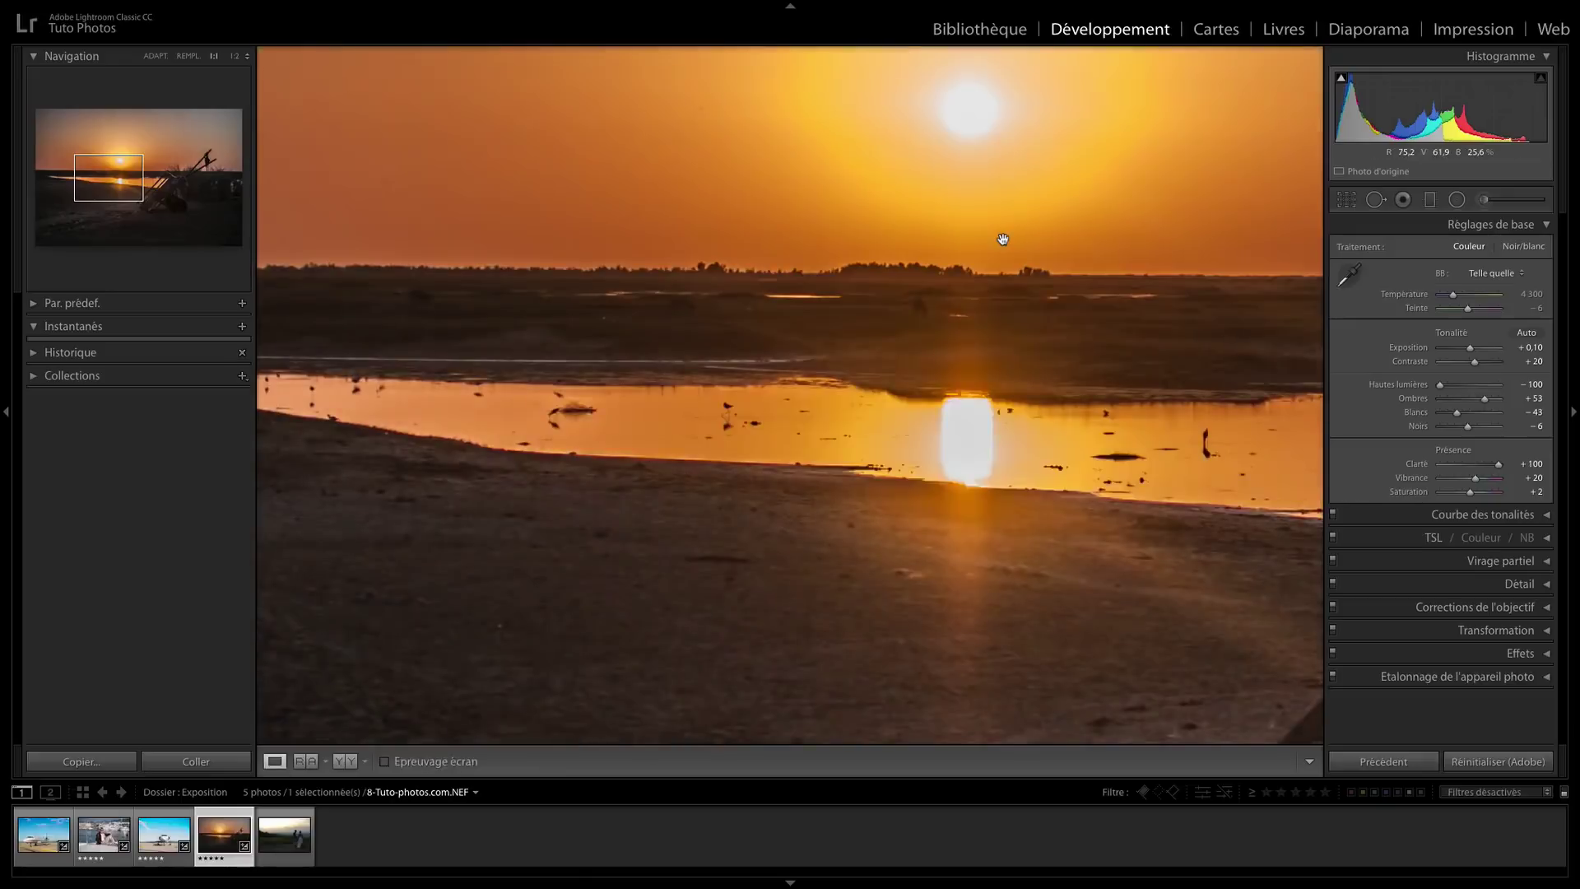
pyautogui.click(948, 287)
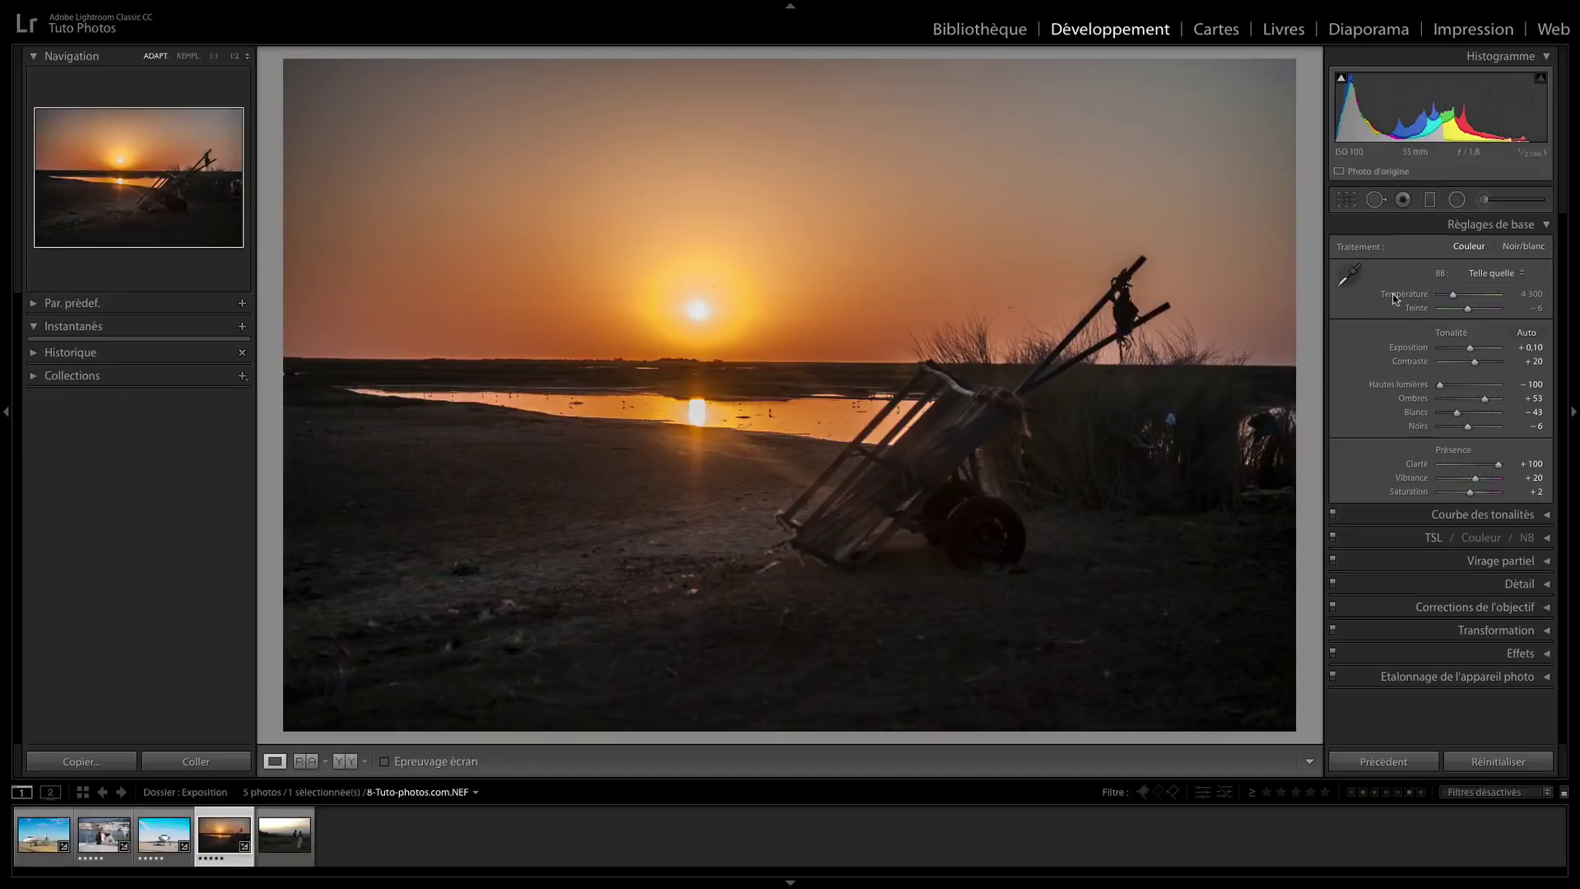
# Step: Warm the sunset photo to a temperature of 5804, and compare the whole image before and after
pyautogui.moveTo(1453, 298); pyautogui.dragTo(1462, 298)
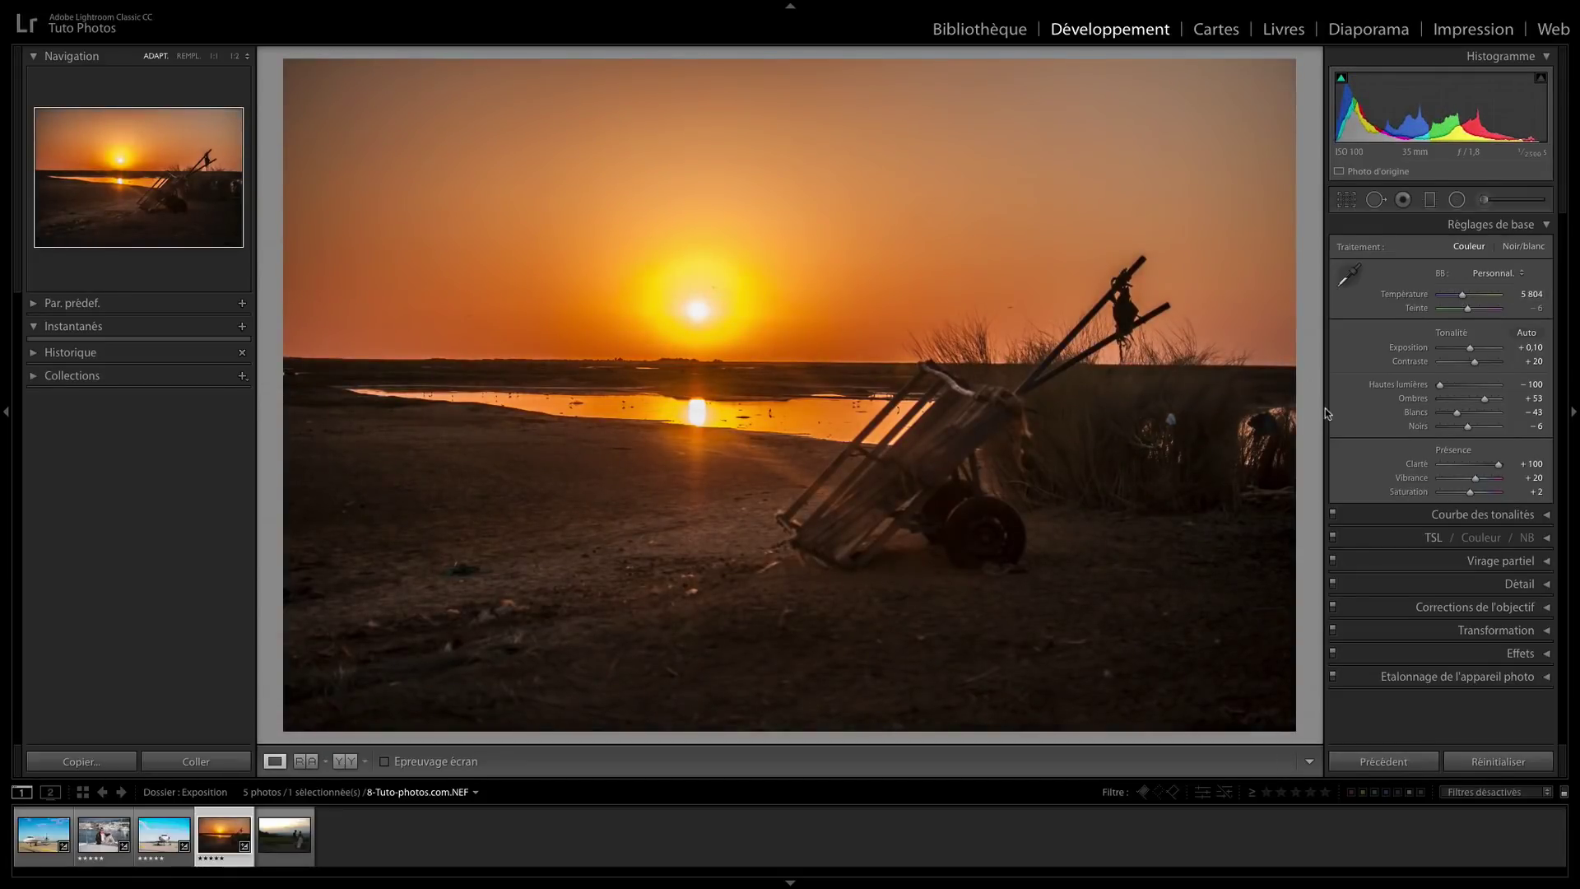
pyautogui.press('\\')
pyautogui.press('\\')
# Step: Open the wedding couple photo, try raising its exposure to +2.20, and reset the exposure
pyautogui.click(278, 847)
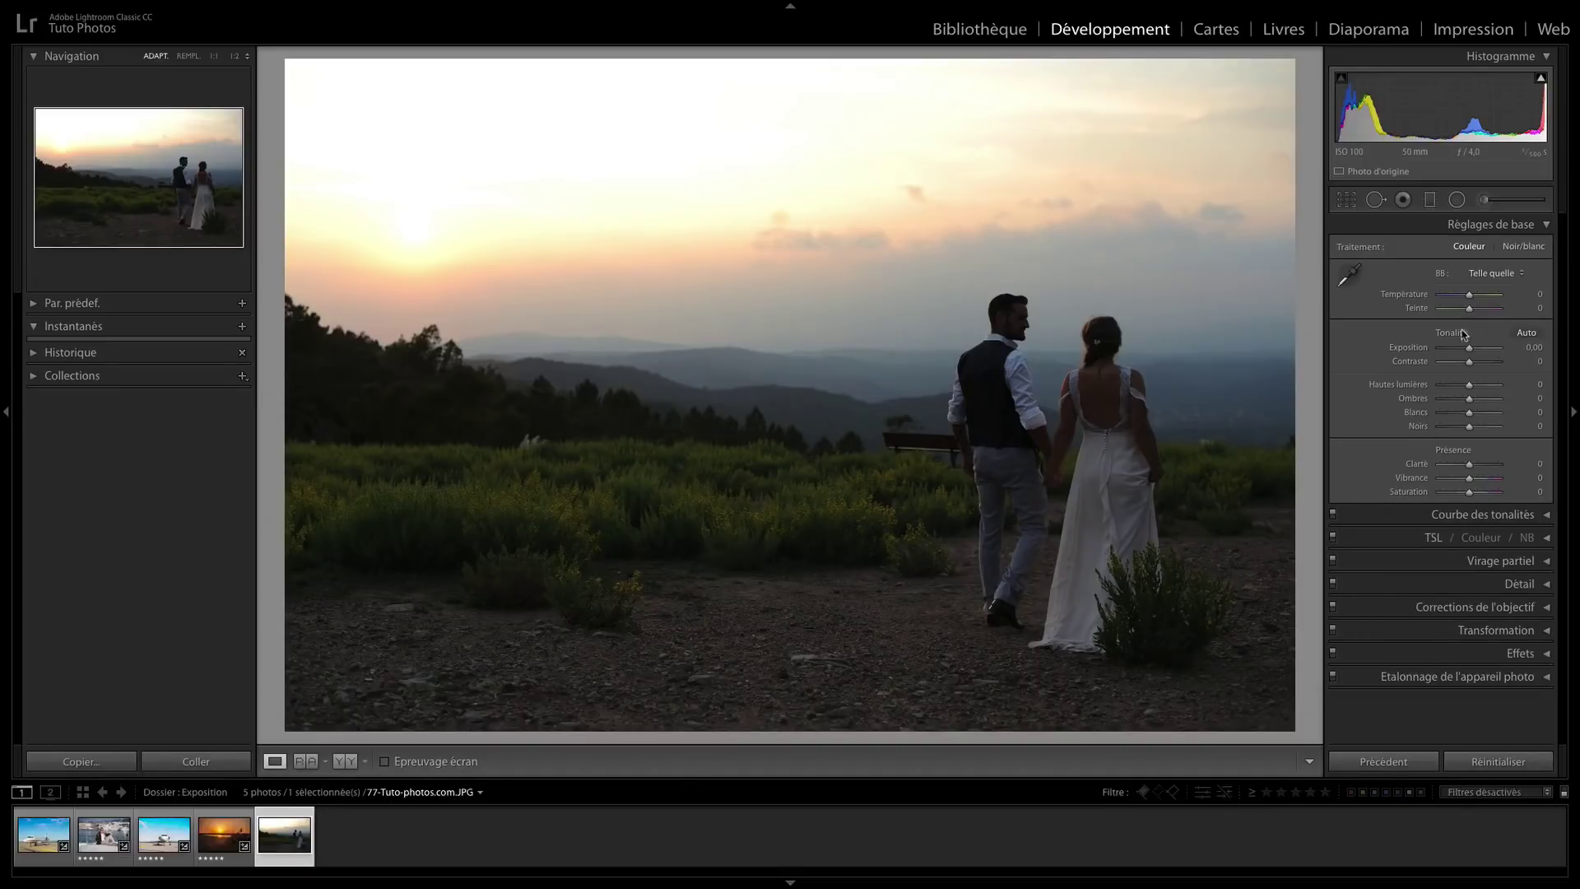
pyautogui.moveTo(1469, 348); pyautogui.dragTo(1483, 350)
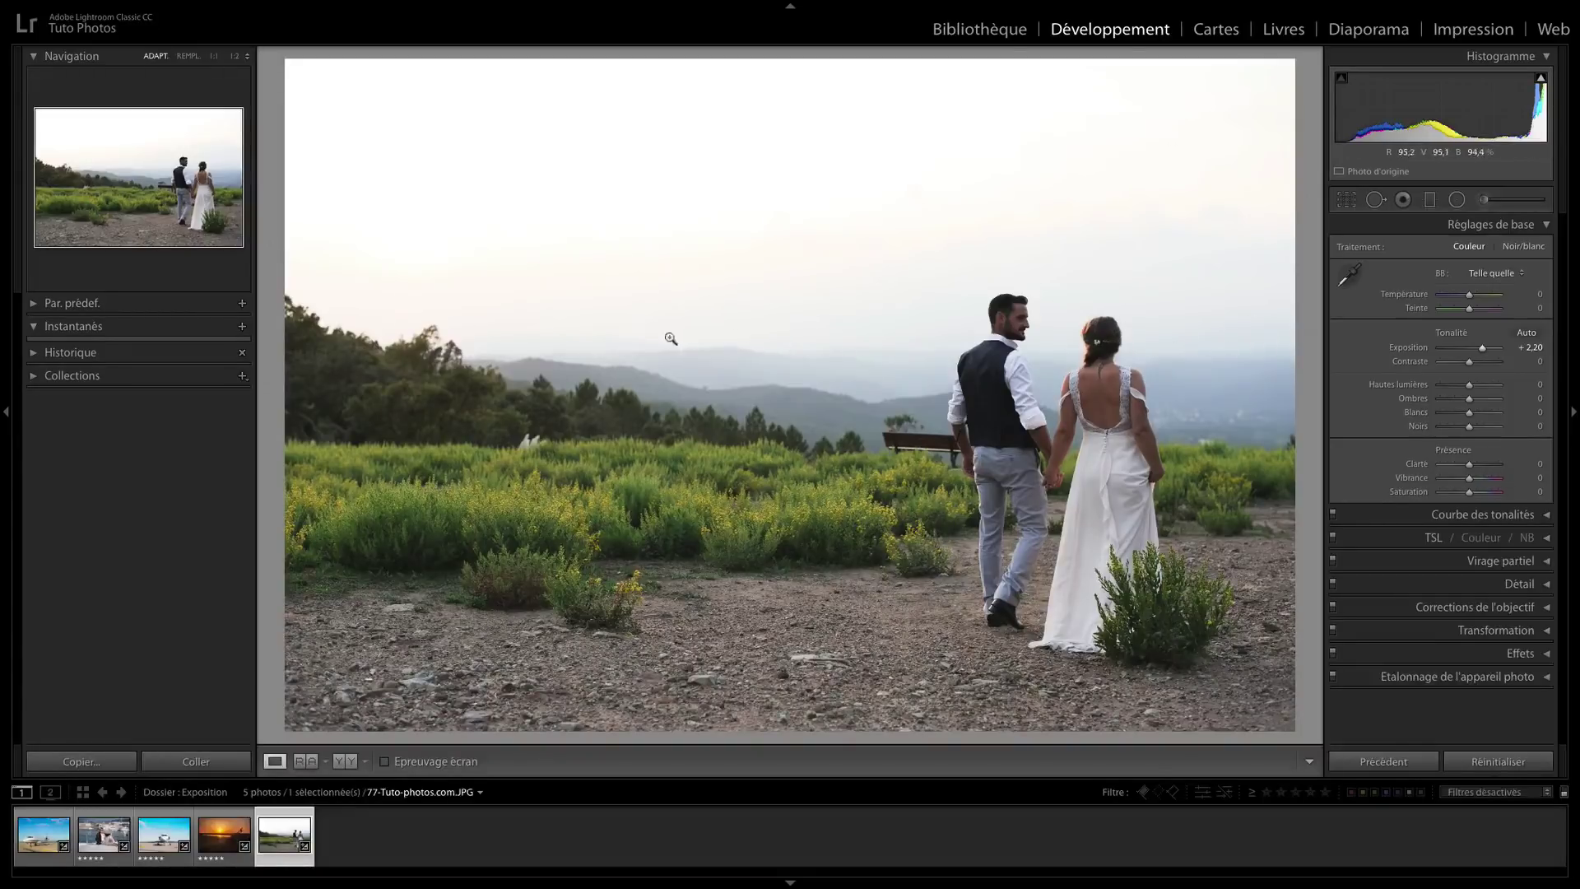
pyautogui.doubleClick(1408, 349)
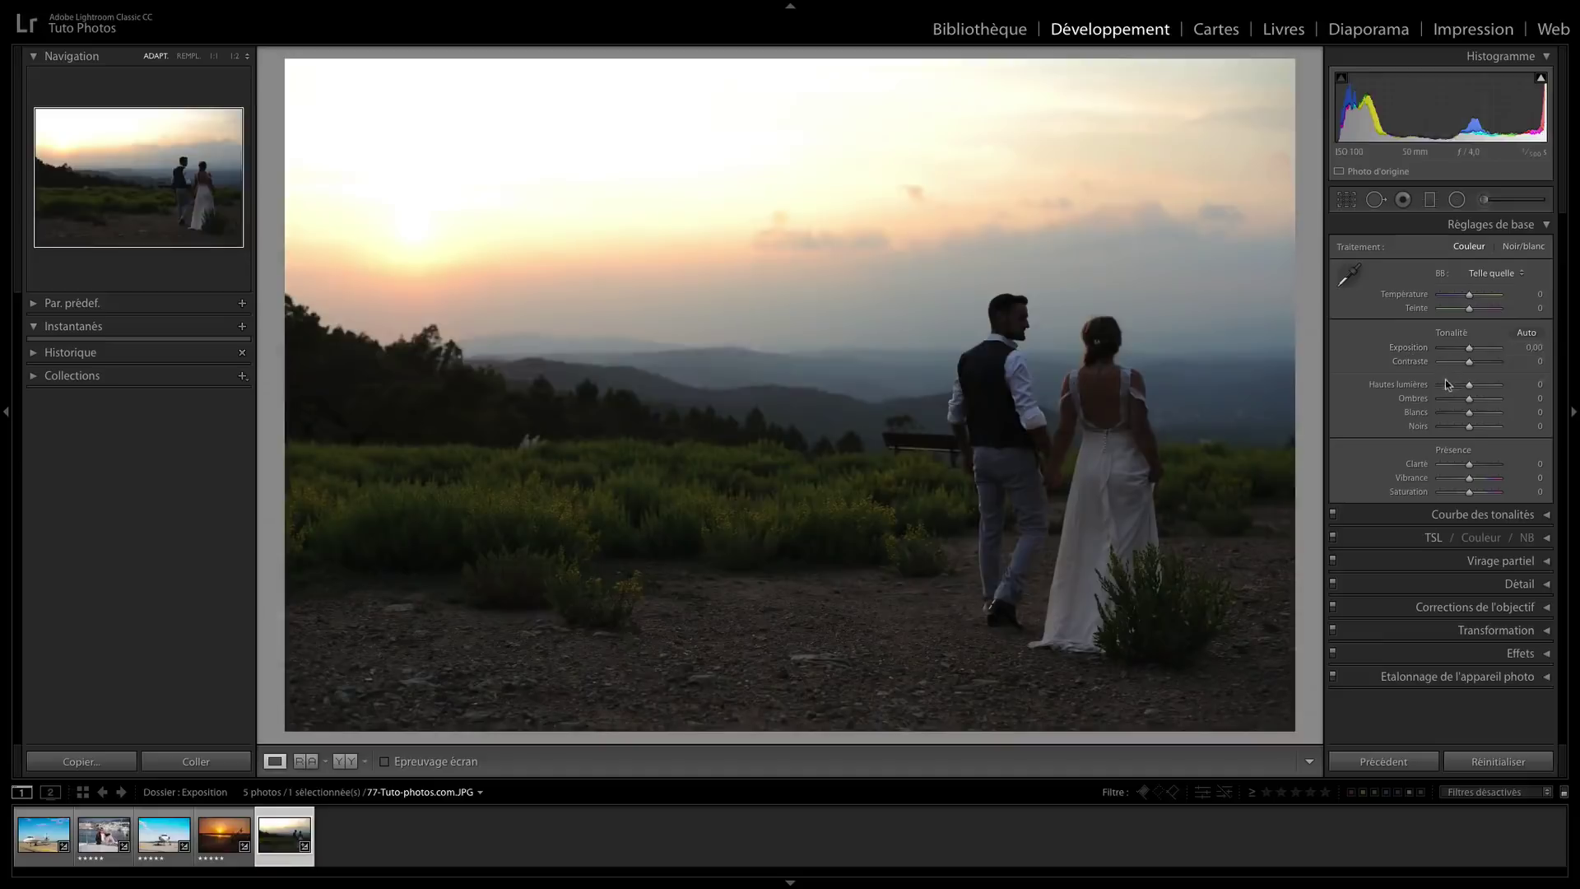
# Step: Set the couple photo's shadows to +100 and highlights to −100, and check the sky around the sun up close
pyautogui.moveTo(1476, 400); pyautogui.dragTo(1430, 382)
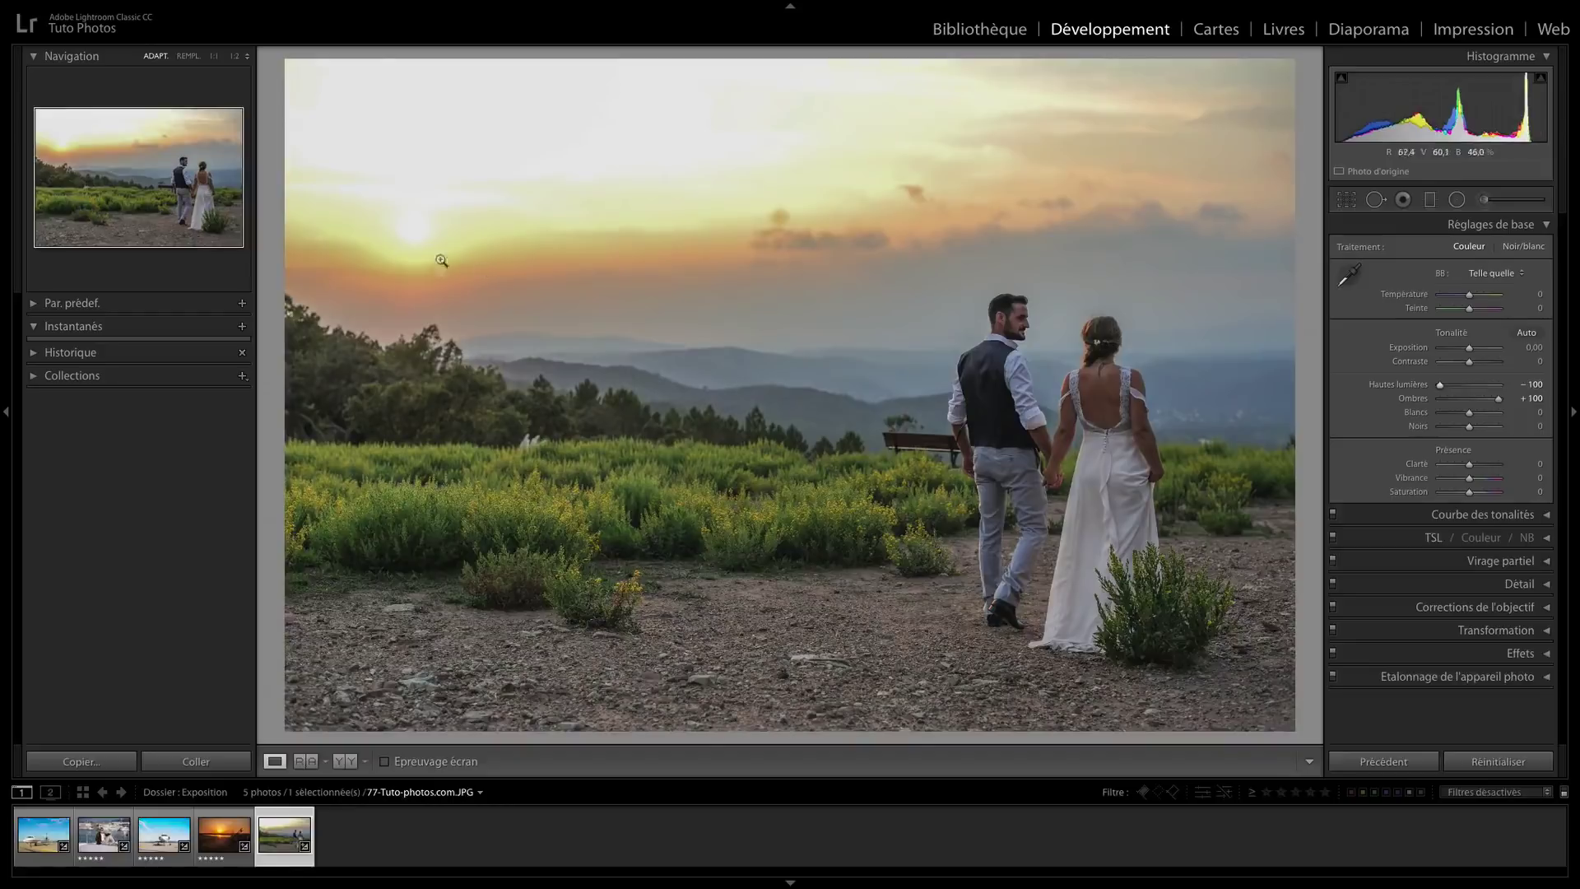
pyautogui.click(395, 265)
pyautogui.moveTo(400, 250); pyautogui.dragTo(617, 317)
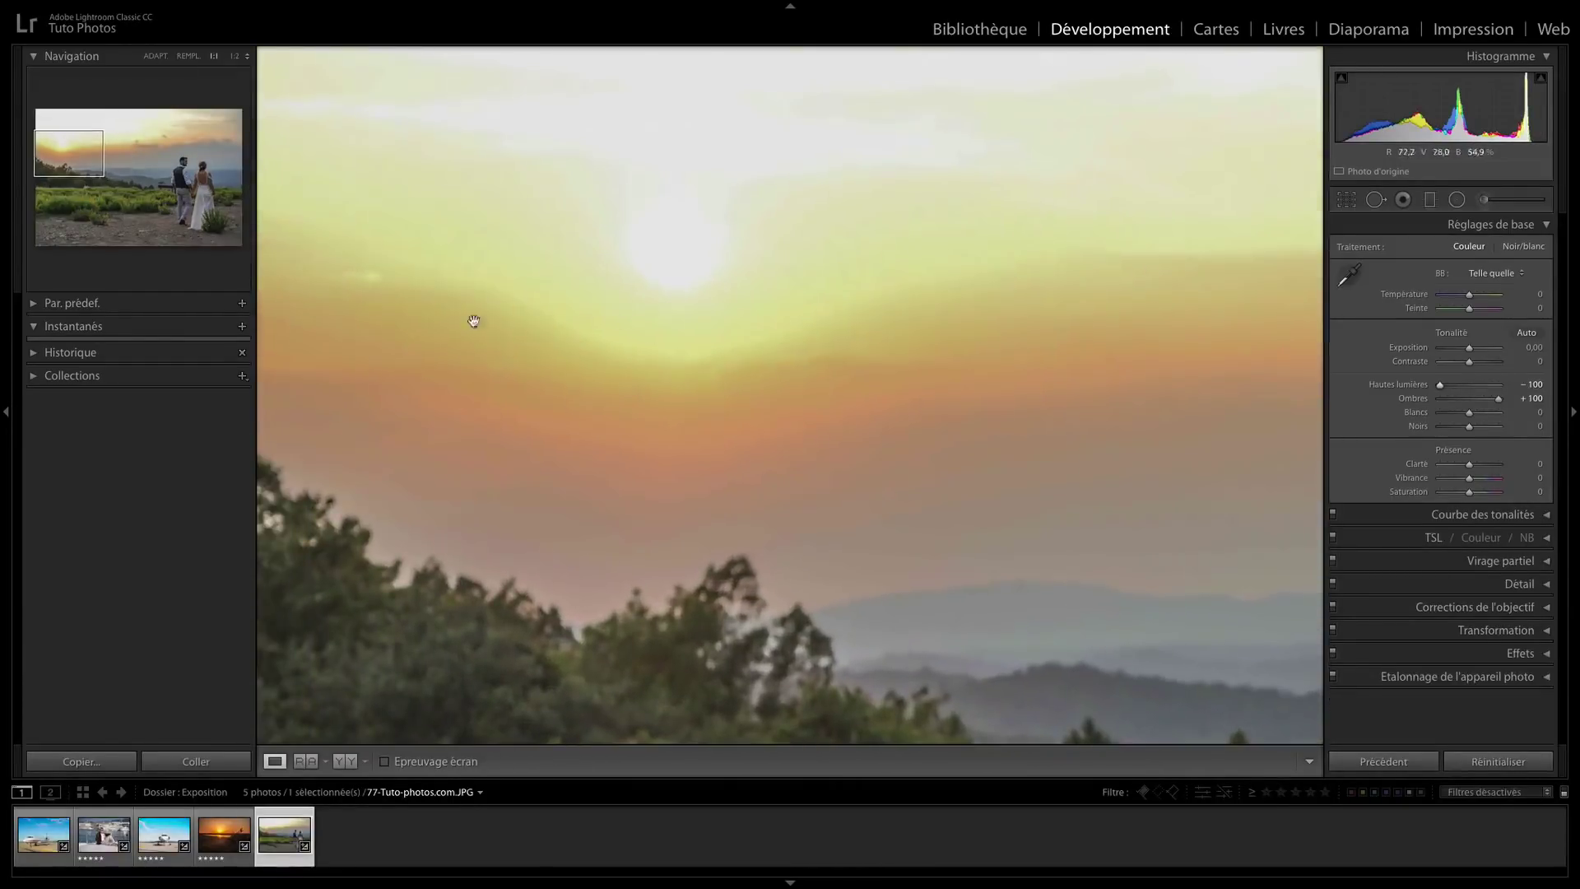
pyautogui.click(701, 336)
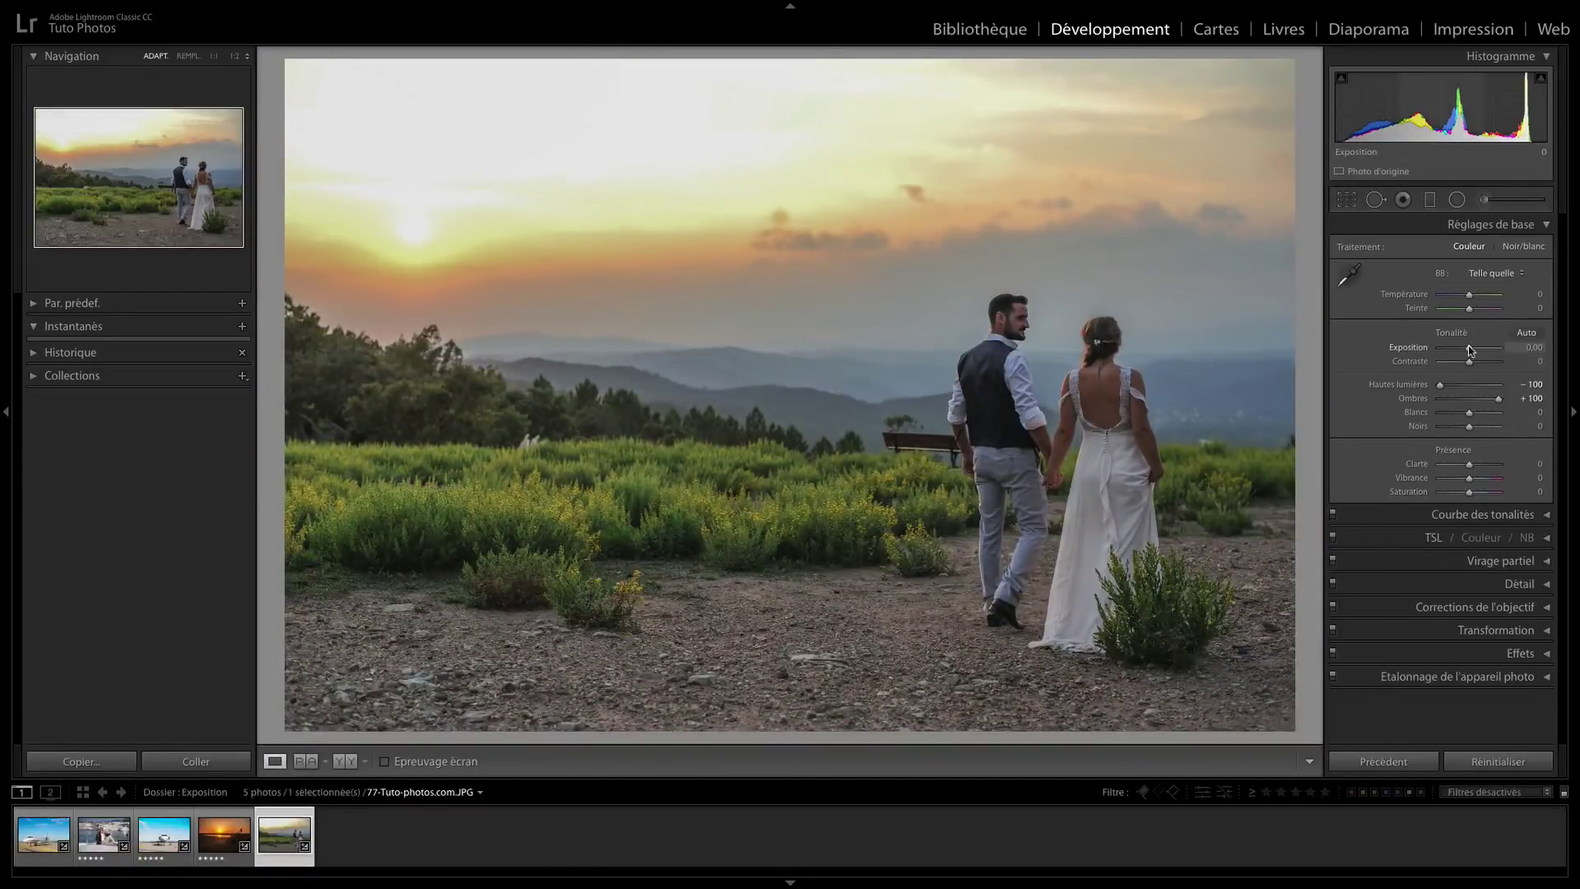
# Step: Set the couple photo's exposure +0.60, contrast +16, whites +33, blacks −24, clarity +6, vibrance +26, saturation +8 and temperature +11
pyautogui.moveTo(1470, 350); pyautogui.dragTo(1476, 478)
pyautogui.moveTo(1469, 295); pyautogui.dragTo(1472, 293)
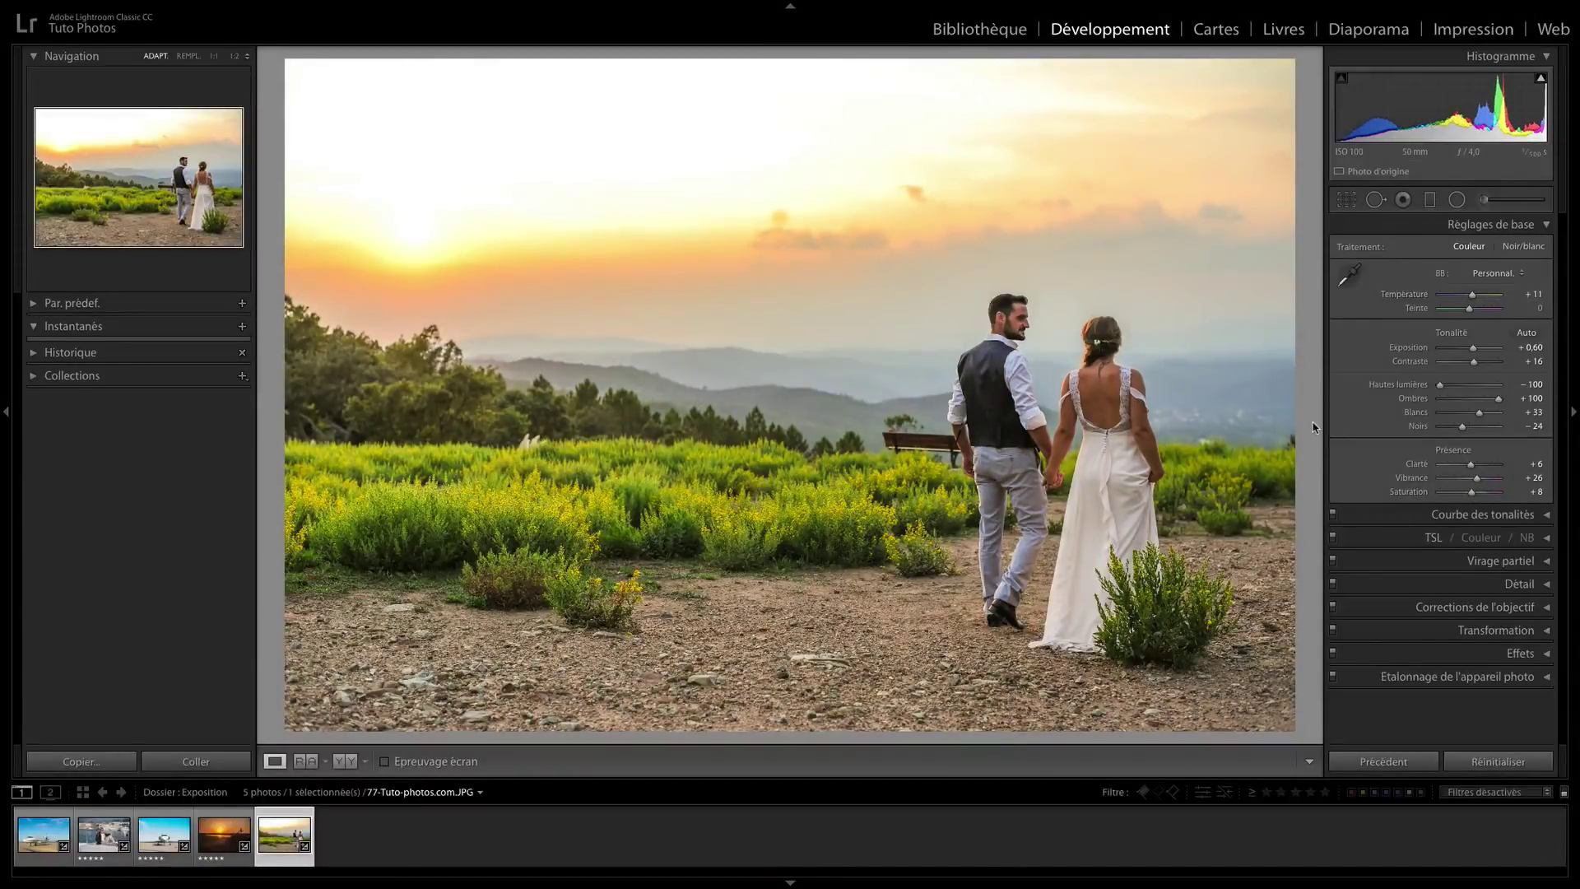
# Step: Compare the couple photo before and after its adjustments
pyautogui.press('\\')
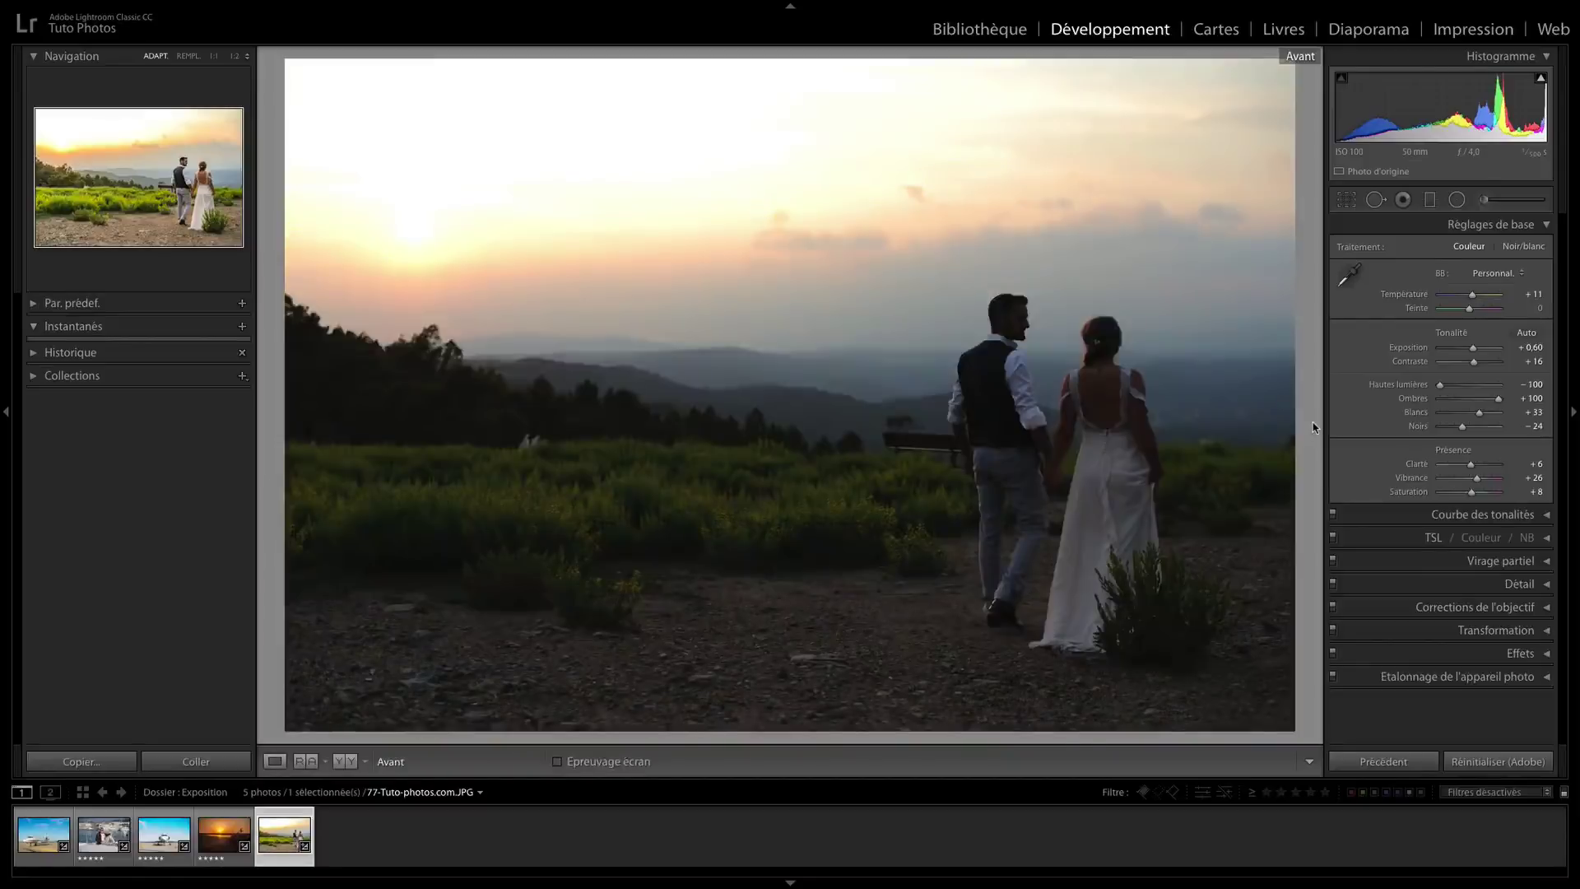
pyautogui.press('\\')
pyautogui.press('\\')
pyautogui.press('\\')
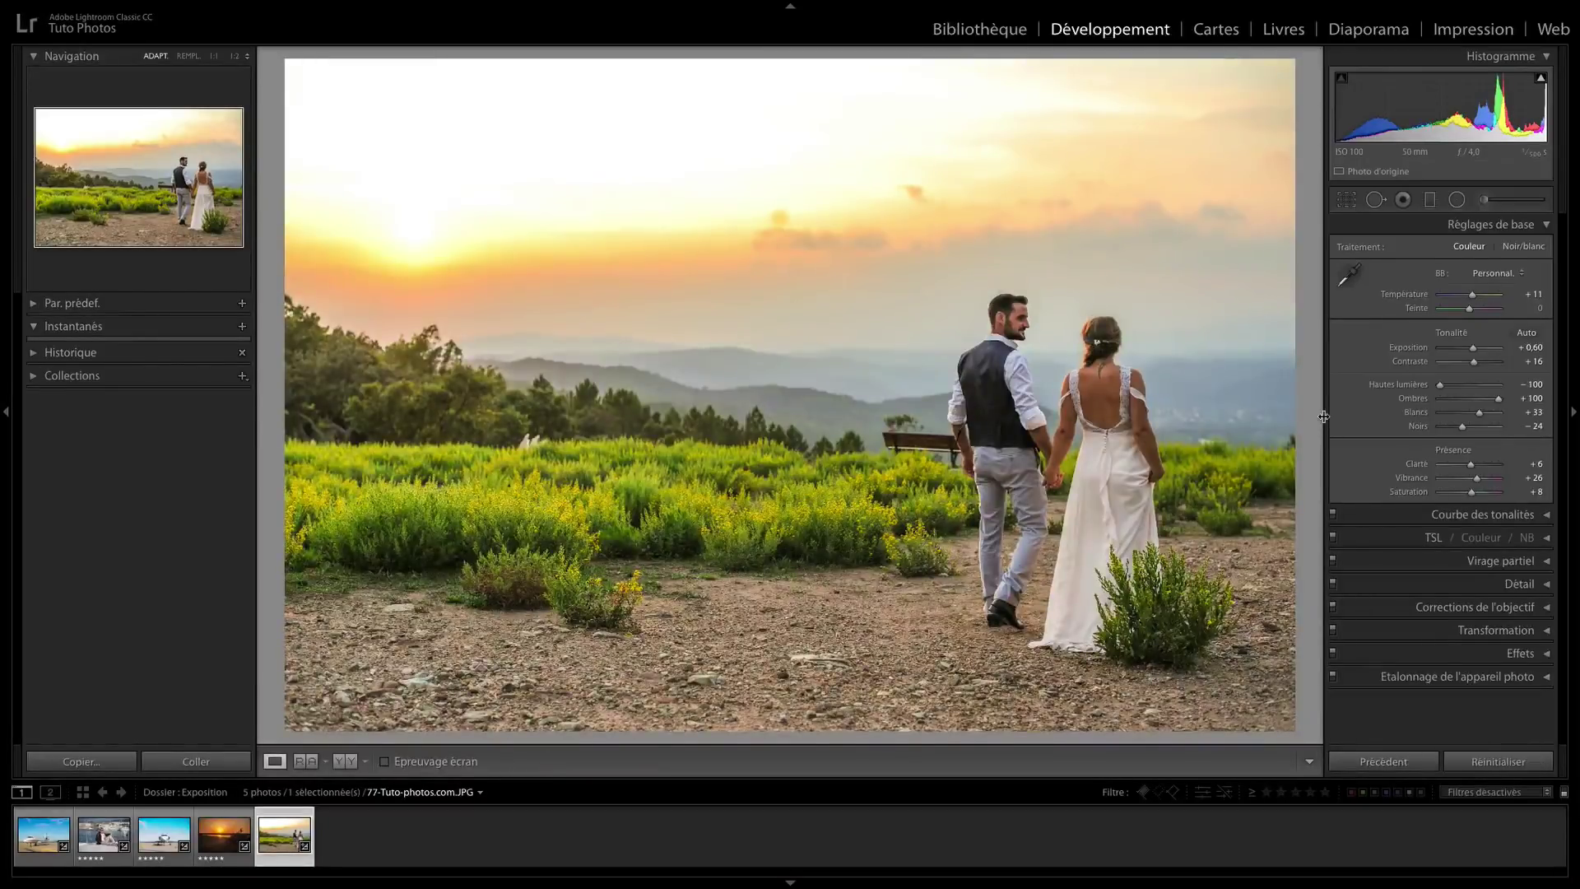